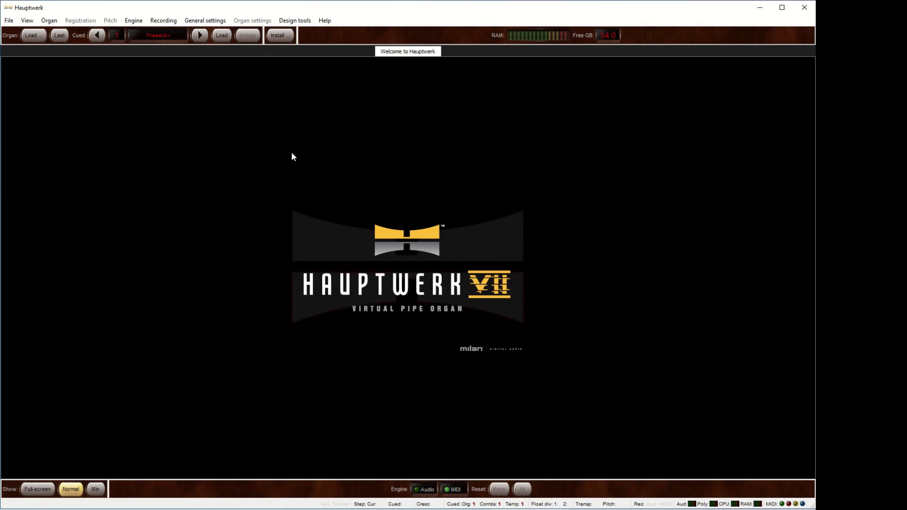
# Load ExampleCustomOrgan1 from Design tools, accepting the default options and finishing the configuration wizard.
pyautogui.click(295, 20)
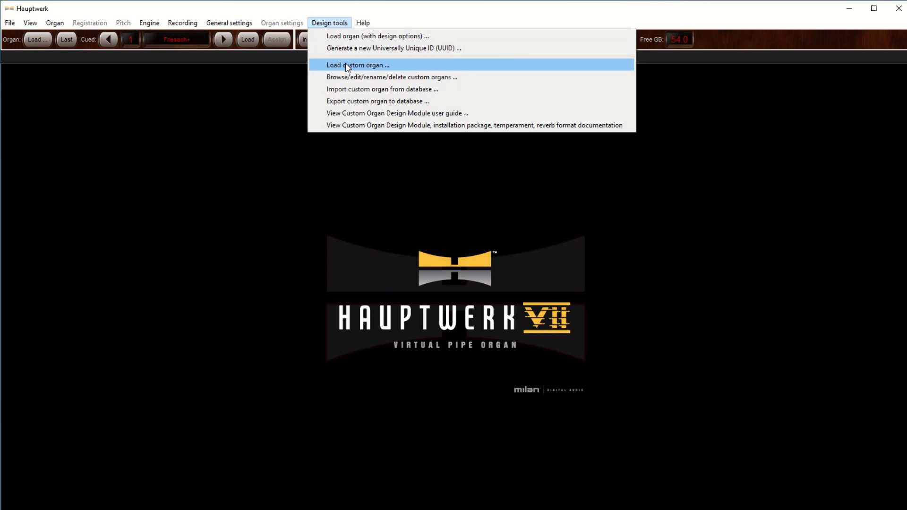
pyautogui.click(347, 65)
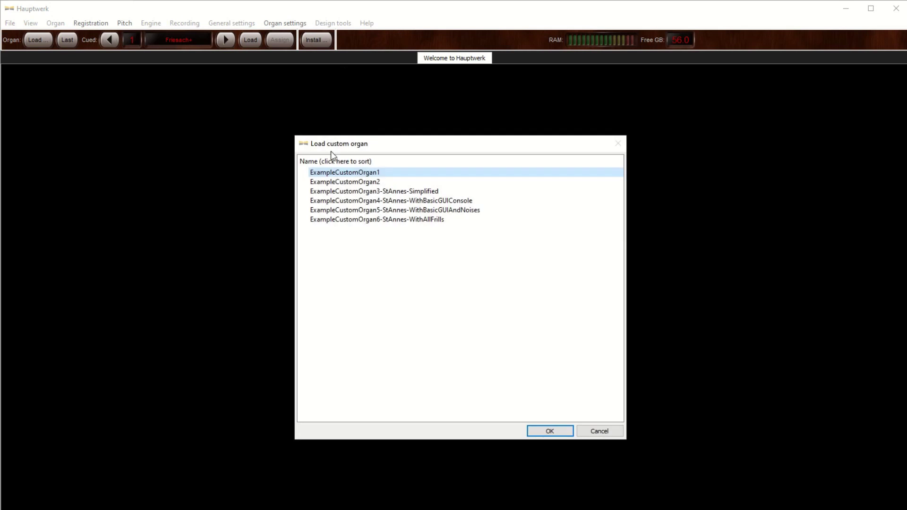
pyautogui.doubleClick(347, 173)
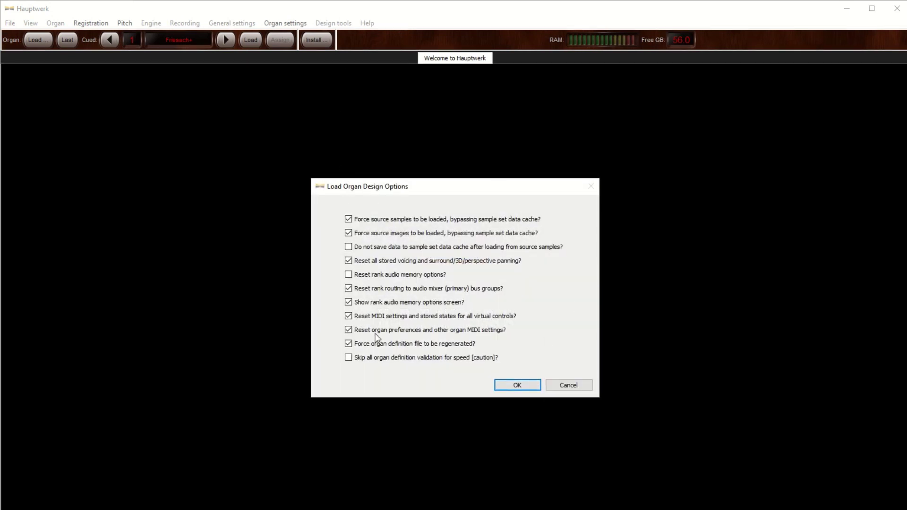
pyautogui.click(515, 386)
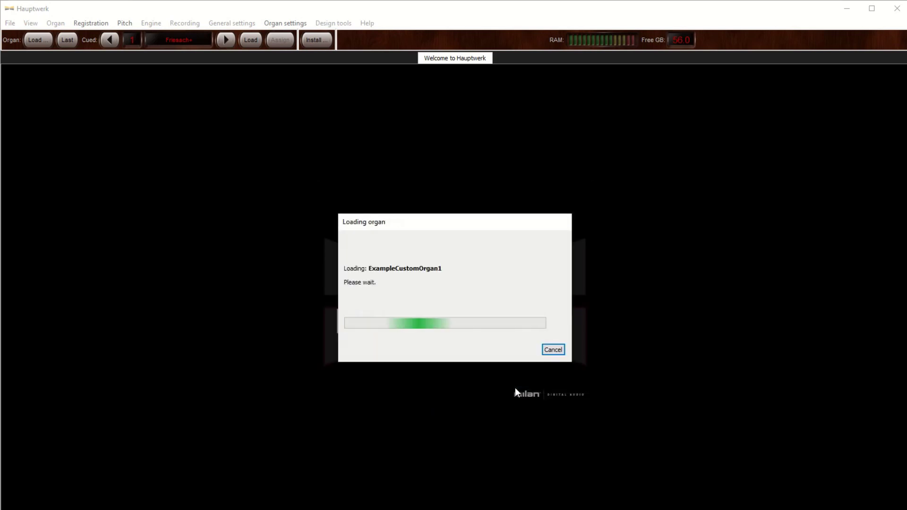
pyautogui.click(625, 429)
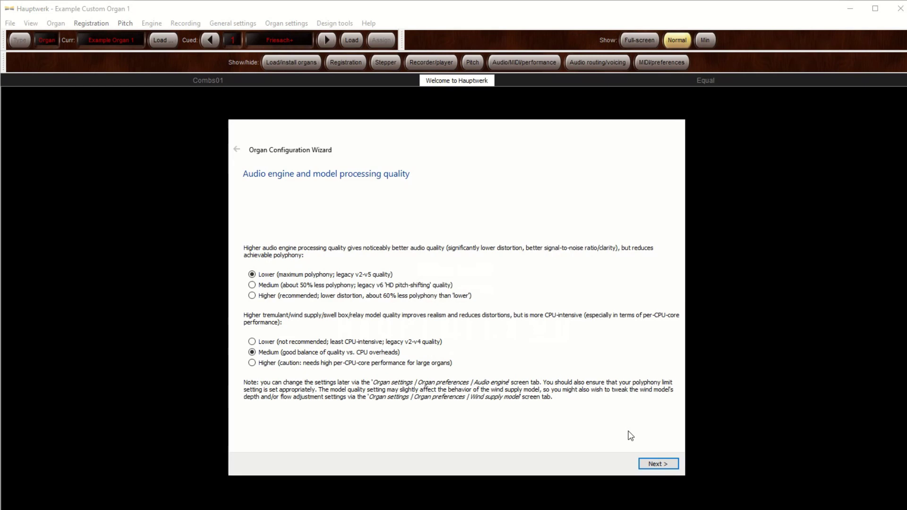
pyautogui.click(646, 463)
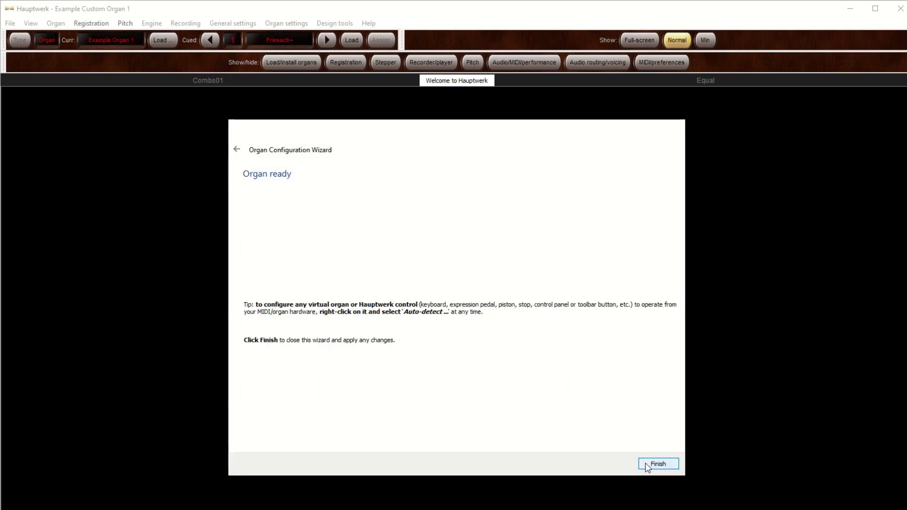
pyautogui.click(646, 464)
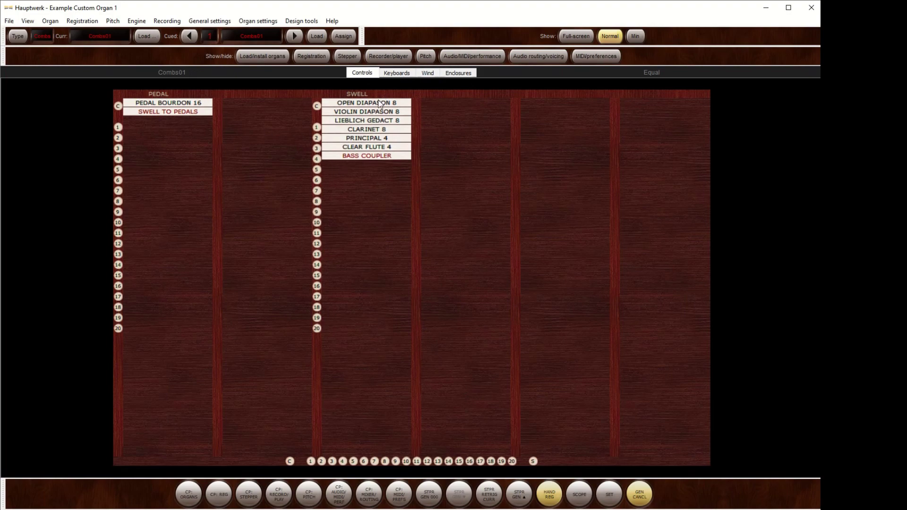
# View the organ's Keyboards, Wind and Enclosures tabs, then return to the stop Controls view.
pyautogui.click(396, 74)
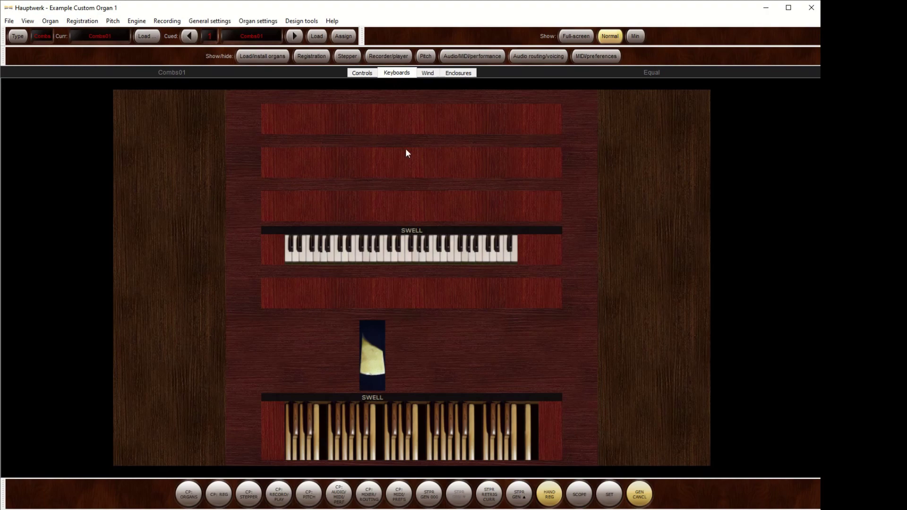
pyautogui.click(429, 74)
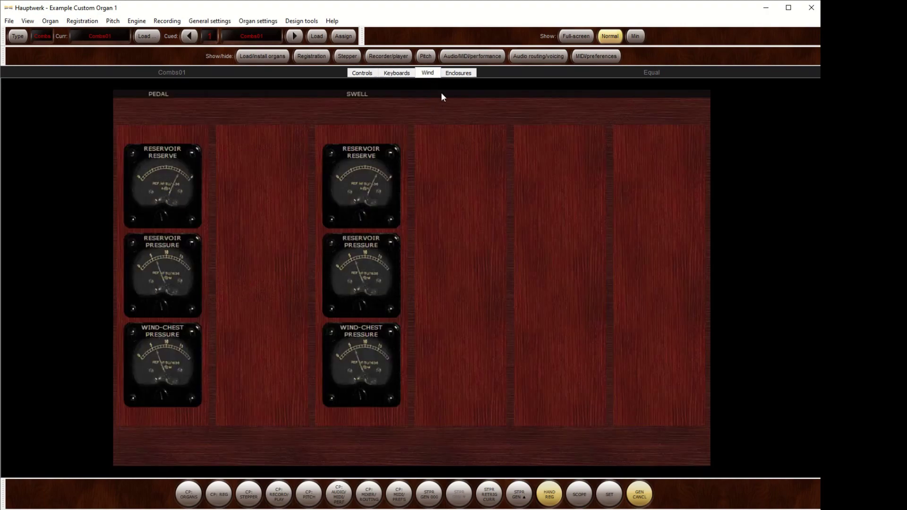
pyautogui.click(458, 74)
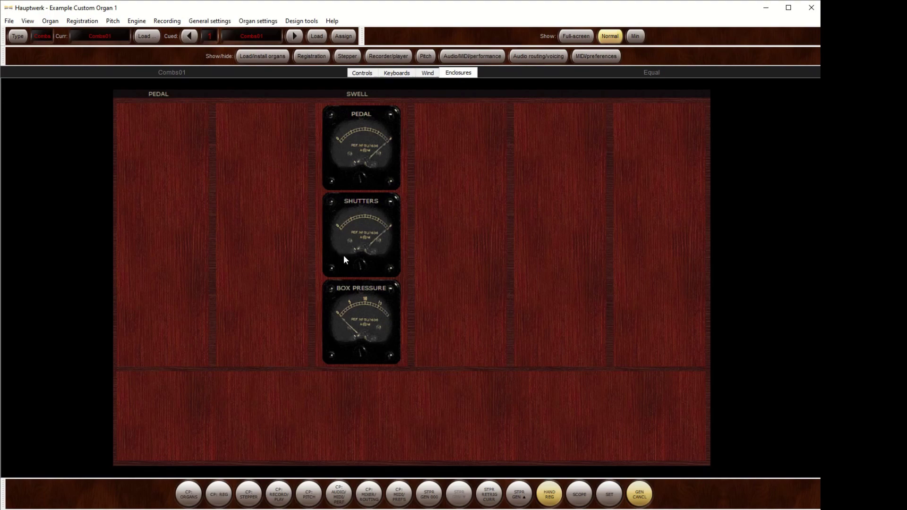
pyautogui.click(366, 74)
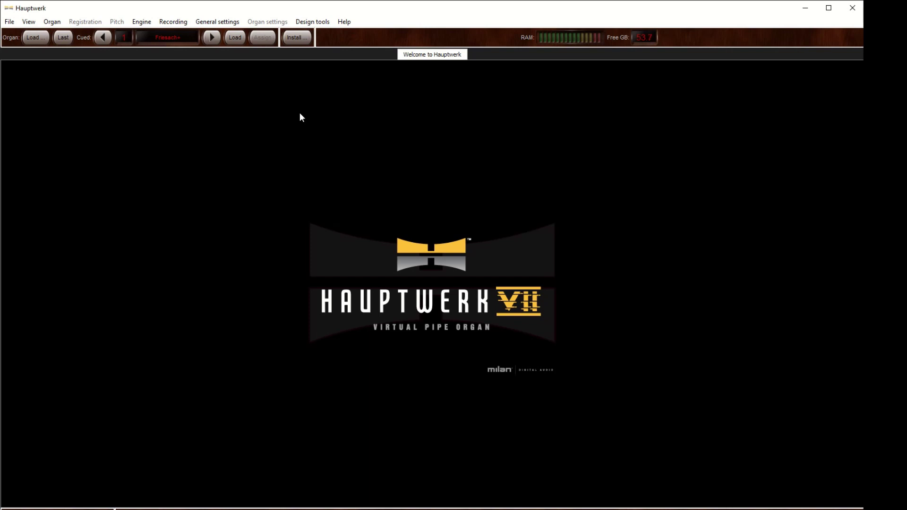
# Load Example Custom Organ 6 and view its Left Jamb, Right Jamb, Wind and Console tabs.
pyautogui.click(312, 21)
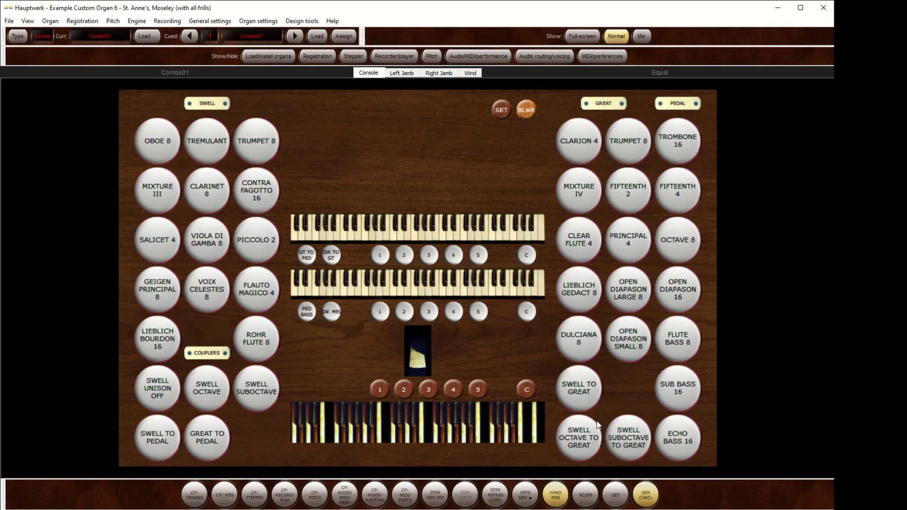
pyautogui.click(397, 75)
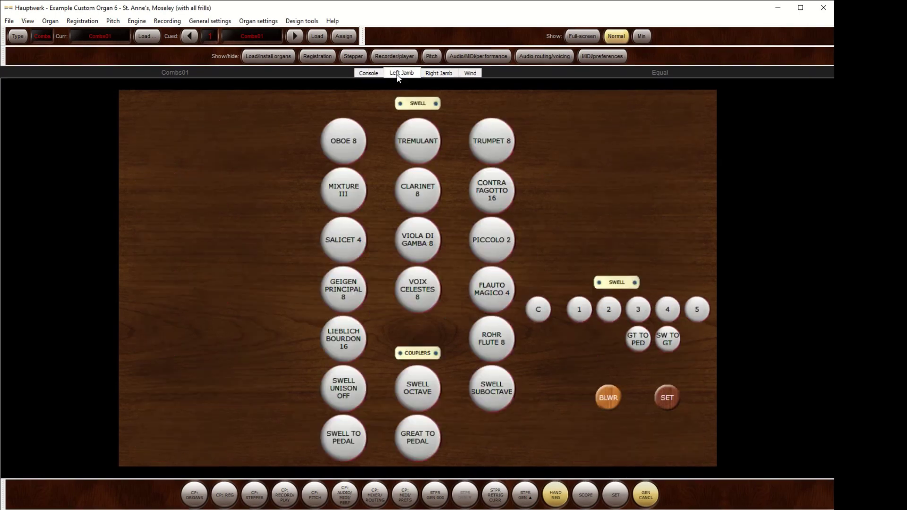
pyautogui.click(432, 75)
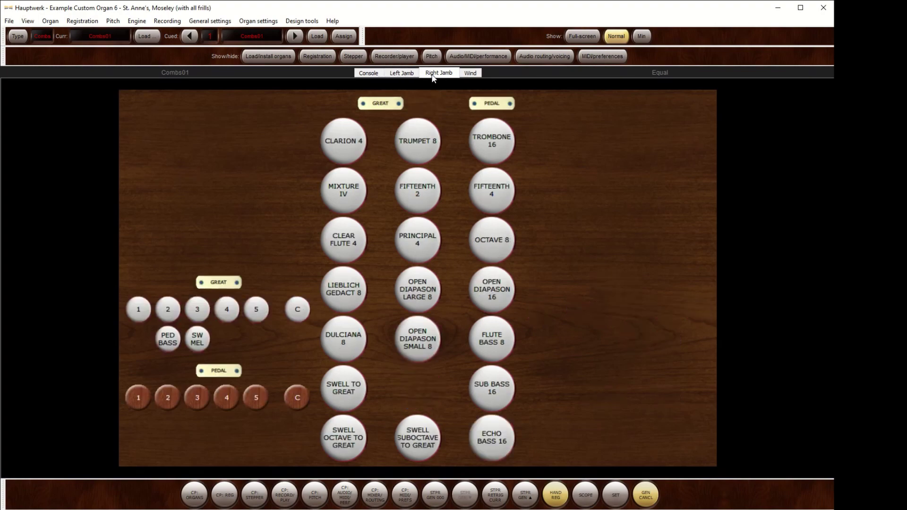
pyautogui.click(470, 74)
pyautogui.click(365, 73)
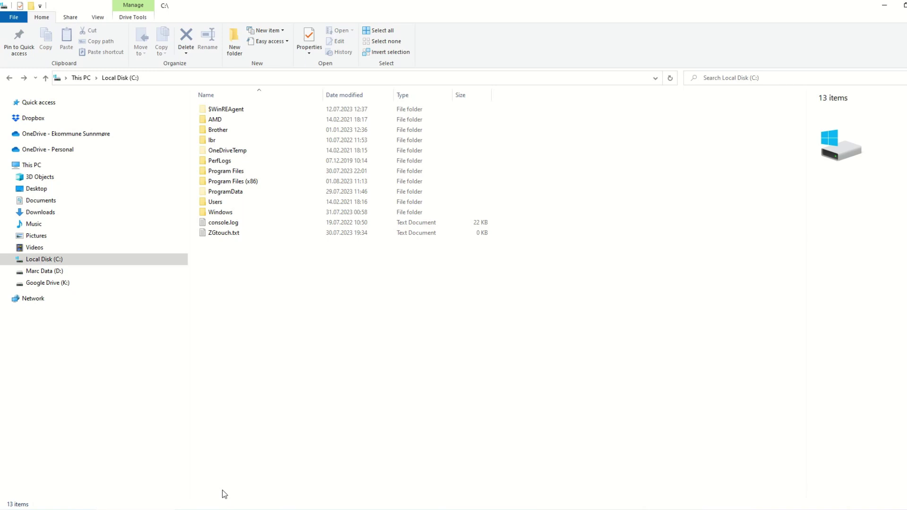
# Navigate through Users, the user folder, Hauptwerk and HauptwerkUserData into CustomOrganDefinitions.
pyautogui.doubleClick(220, 203)
pyautogui.doubleClick(222, 121)
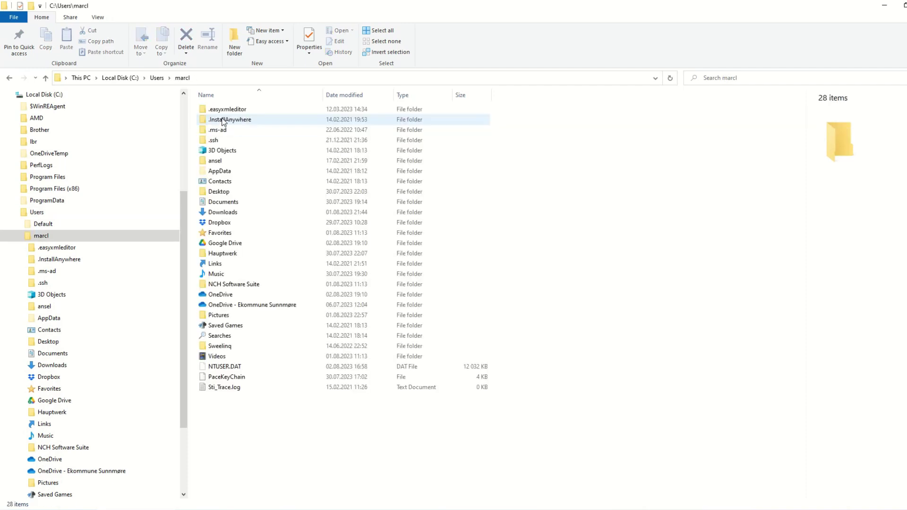
pyautogui.doubleClick(224, 254)
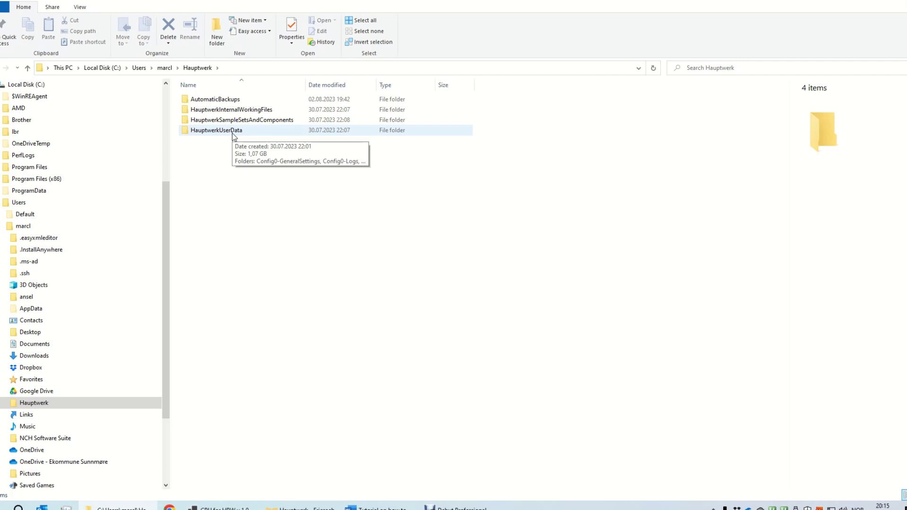
pyautogui.doubleClick(231, 131)
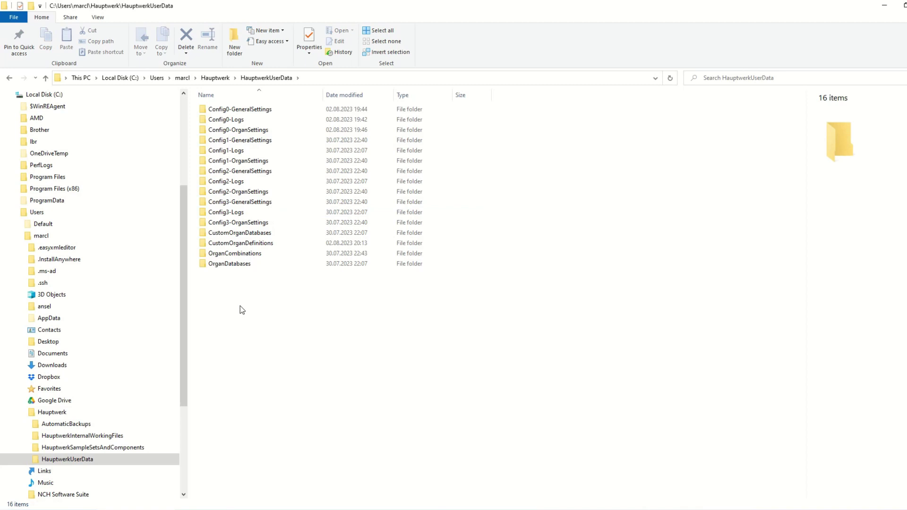
pyautogui.doubleClick(229, 244)
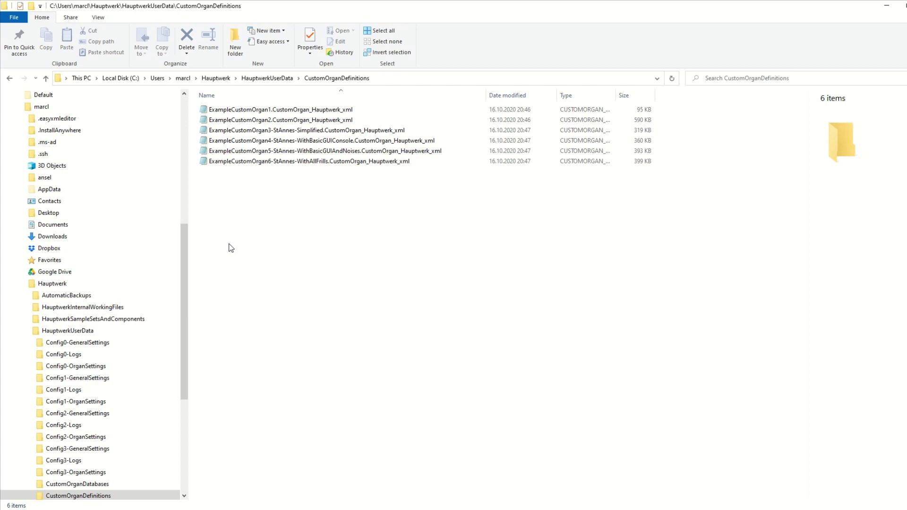
# From the Hauptwerk folder, browse HauptwerkSampleSetsAndComponents and OrganDefinitions, then open OrganInstallationPackages.
pyautogui.click(218, 79)
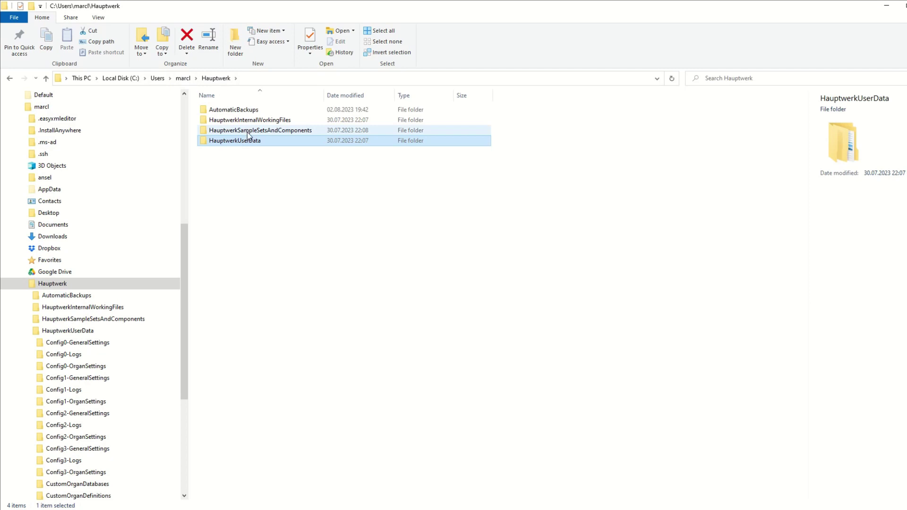
pyautogui.moveTo(249, 135)
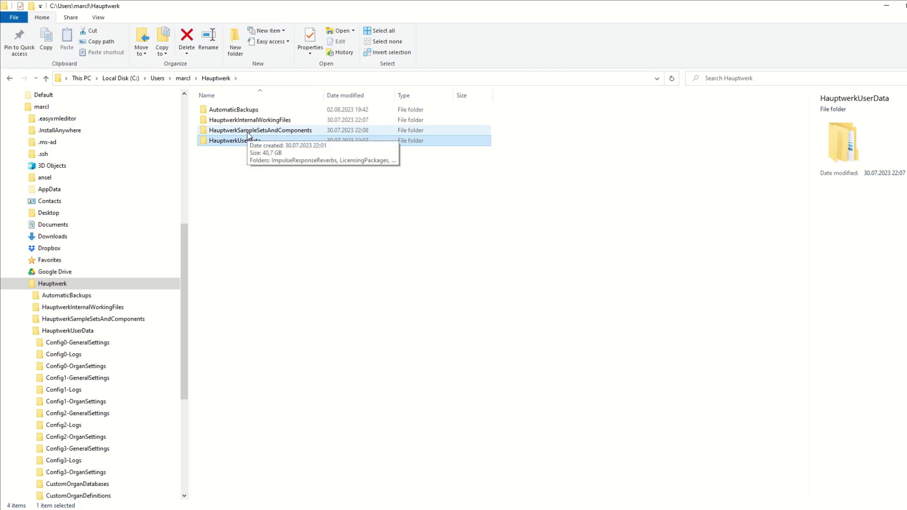
pyautogui.doubleClick(249, 132)
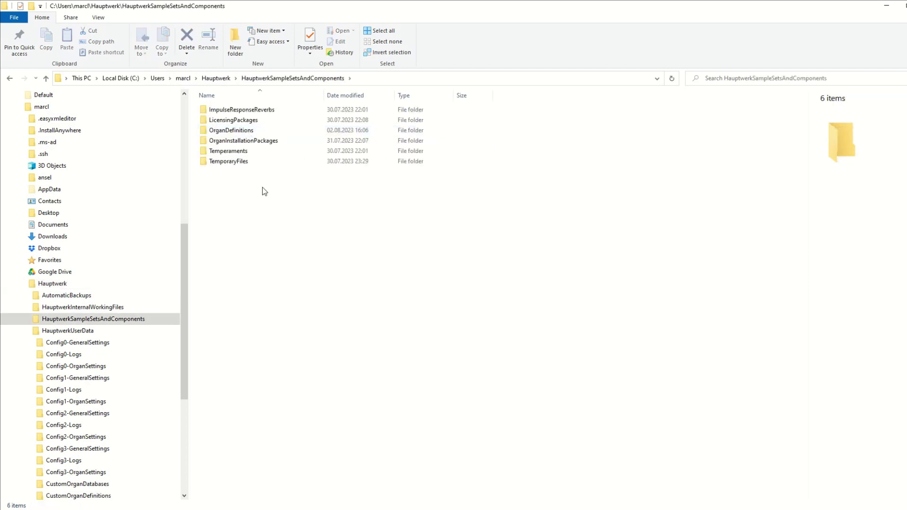
pyautogui.moveTo(254, 134)
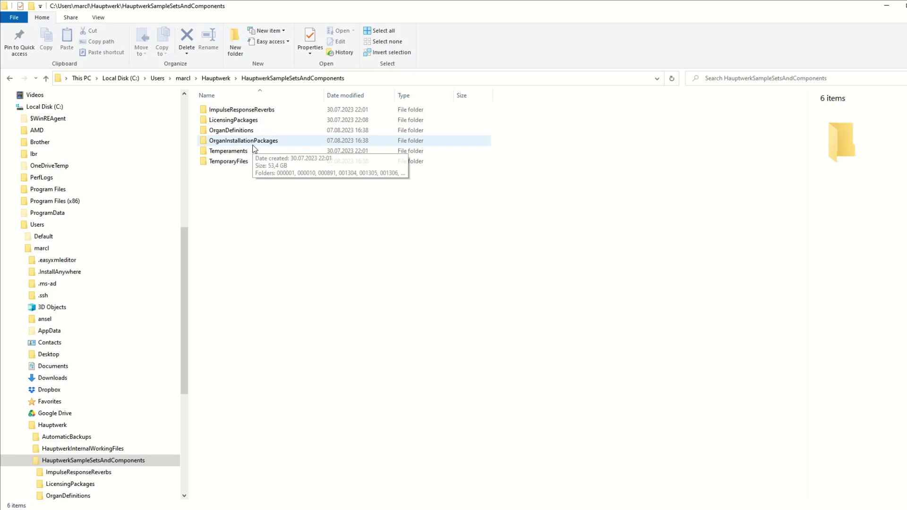
pyautogui.doubleClick(246, 134)
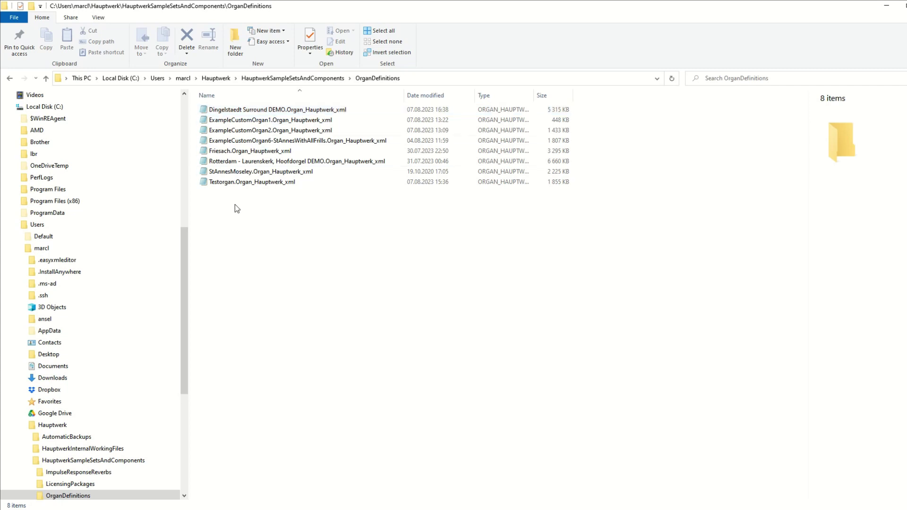
pyautogui.hotkey('alt', 'Up')
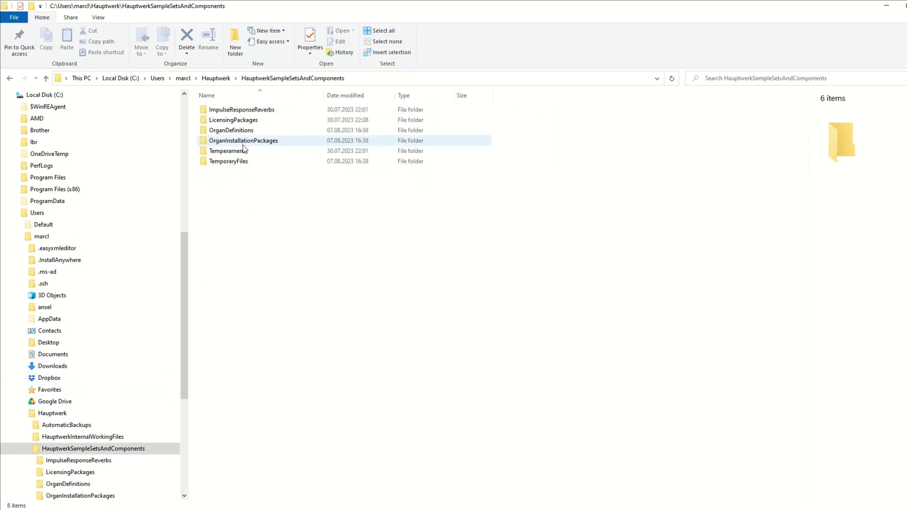
pyautogui.doubleClick(243, 141)
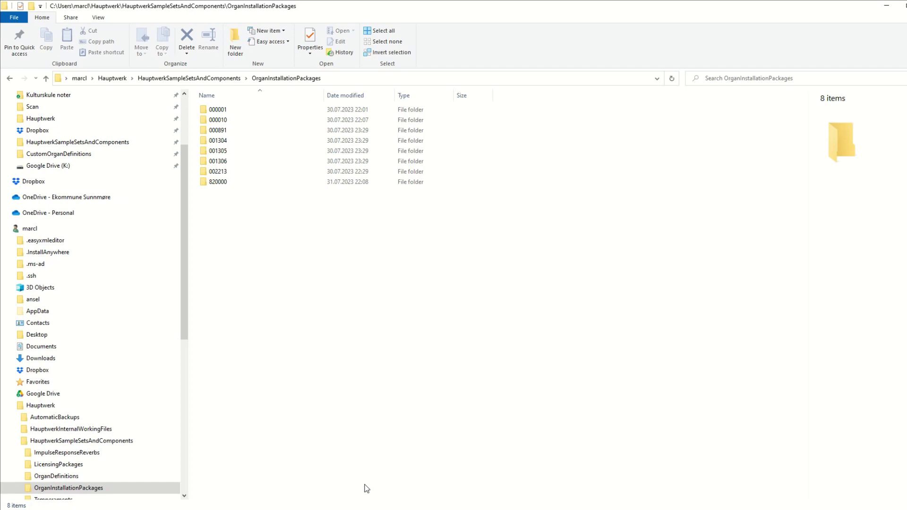
# Open and close the package definition XML file in folder 002213.
pyautogui.doubleClick(224, 173)
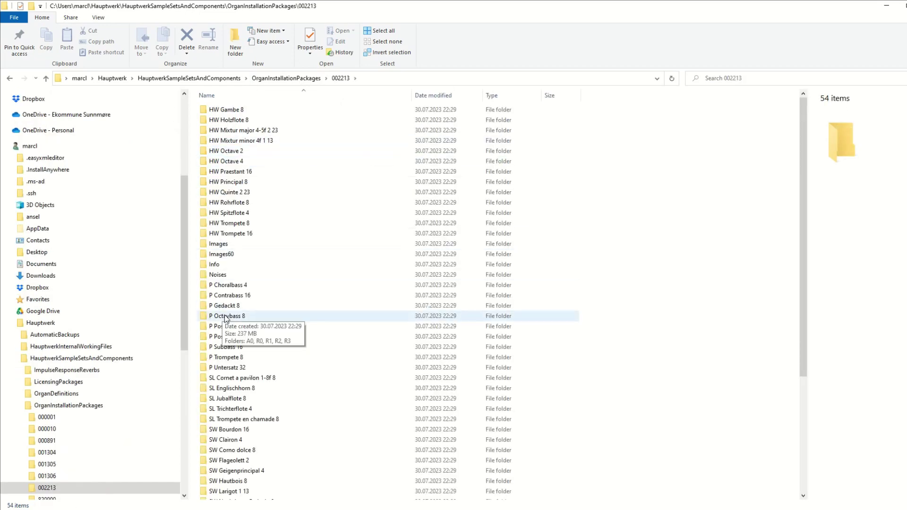
pyautogui.scroll(-5, 225, 317)
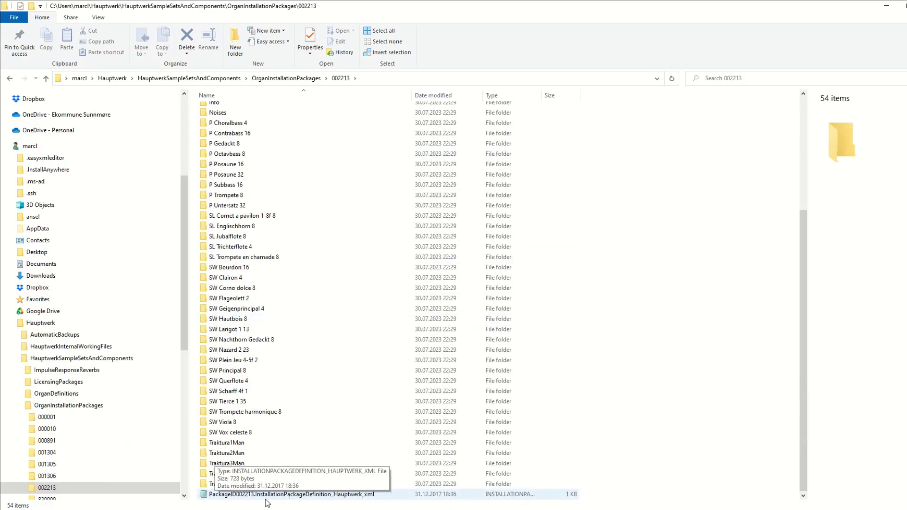
pyautogui.doubleClick(323, 496)
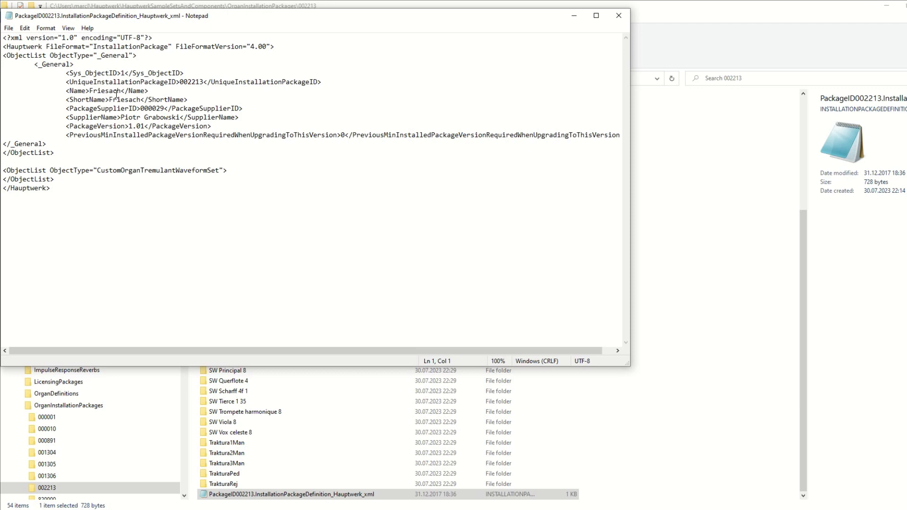
pyautogui.click(619, 16)
pyautogui.hotkey('alt', 'Up')
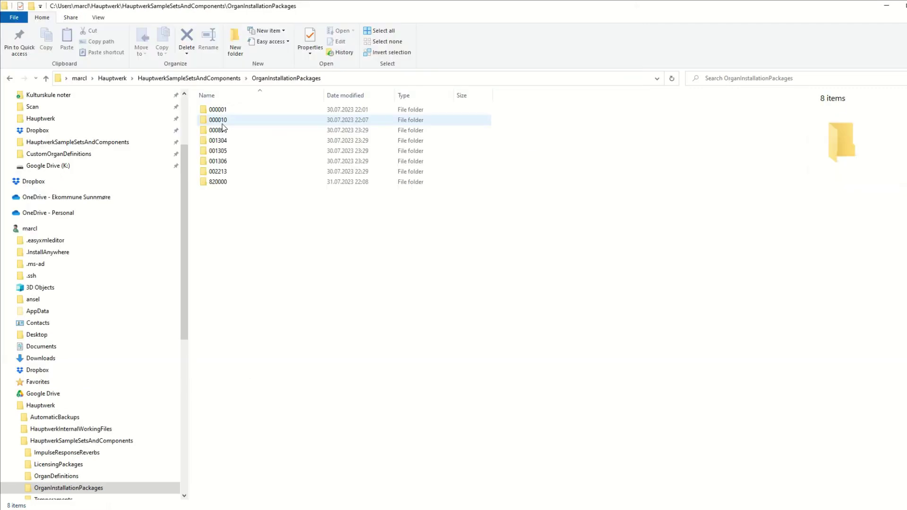
# Browse package folders 000010, 000001 and HauptwerkStandardImages, then return to OrganInstallationPackages.
pyautogui.doubleClick(223, 124)
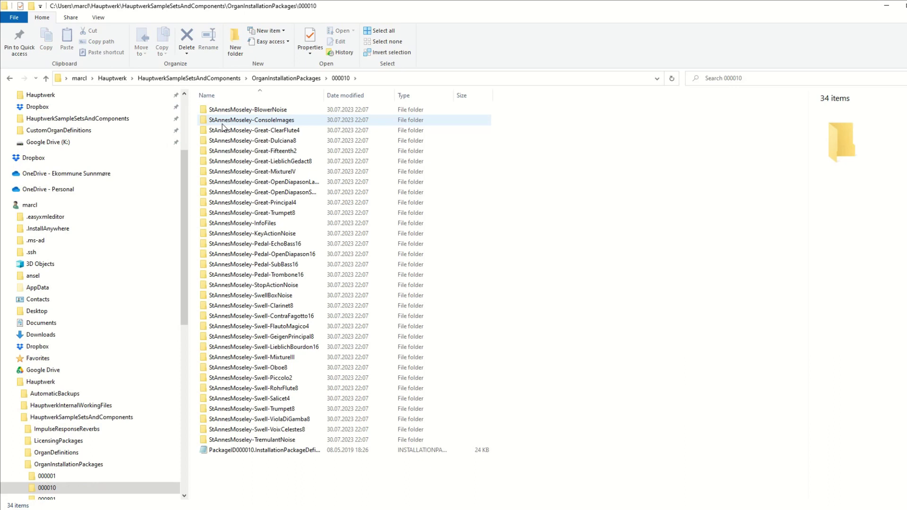
pyautogui.hotkey('alt', 'Left')
pyautogui.click(218, 110)
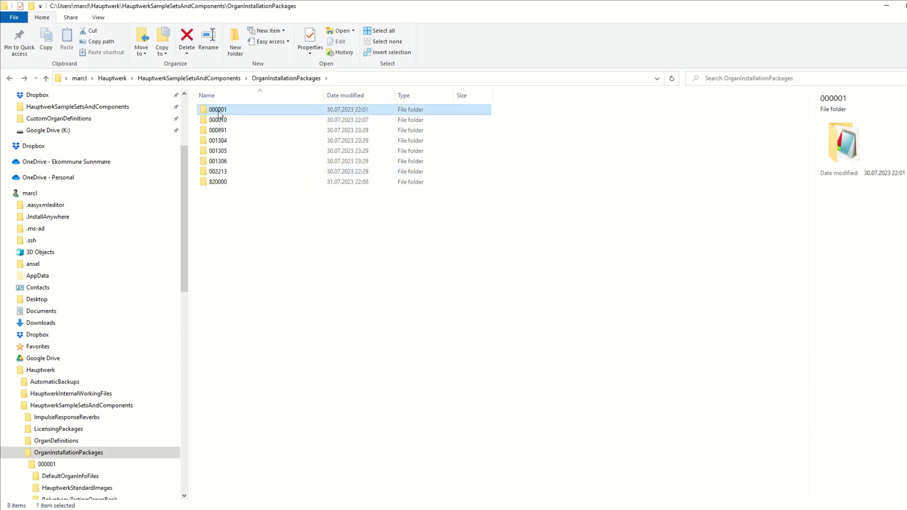
pyautogui.doubleClick(218, 110)
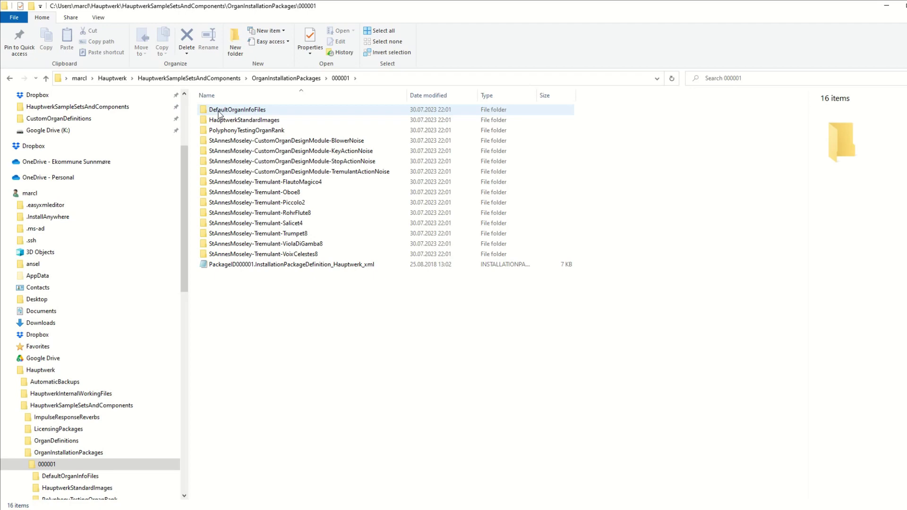
pyautogui.doubleClick(229, 120)
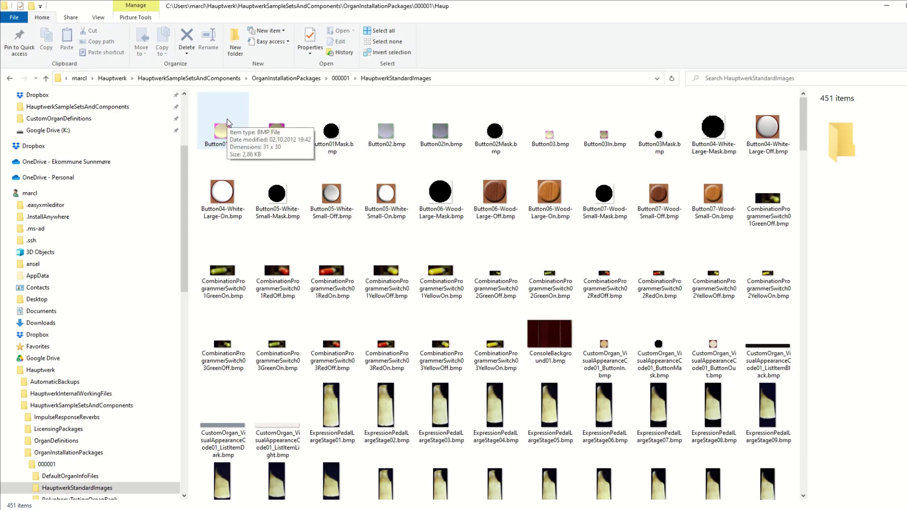
pyautogui.hotkey('alt', 'Left')
pyautogui.hotkey('alt', 'Left')
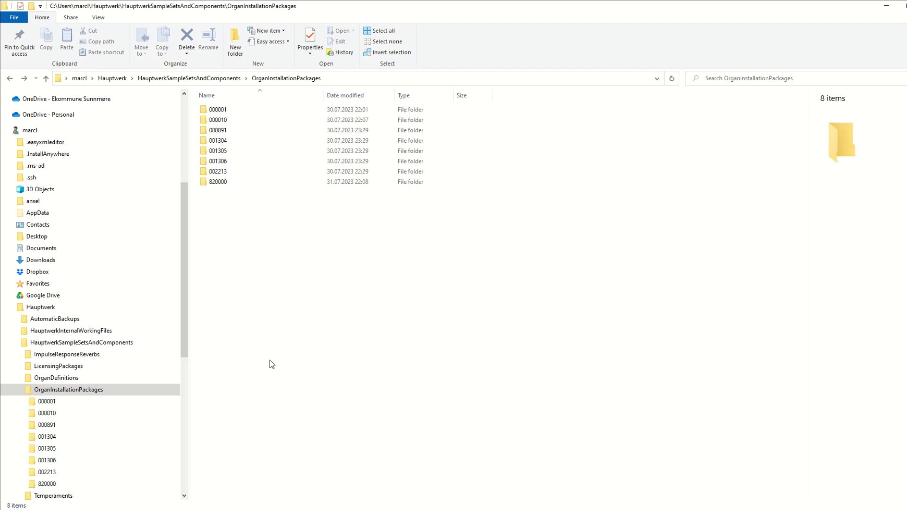
# Drag-select package folders 000891 through 001306 in OrganInstallationPackages.
pyautogui.moveTo(226, 129); pyautogui.dragTo(223, 163)
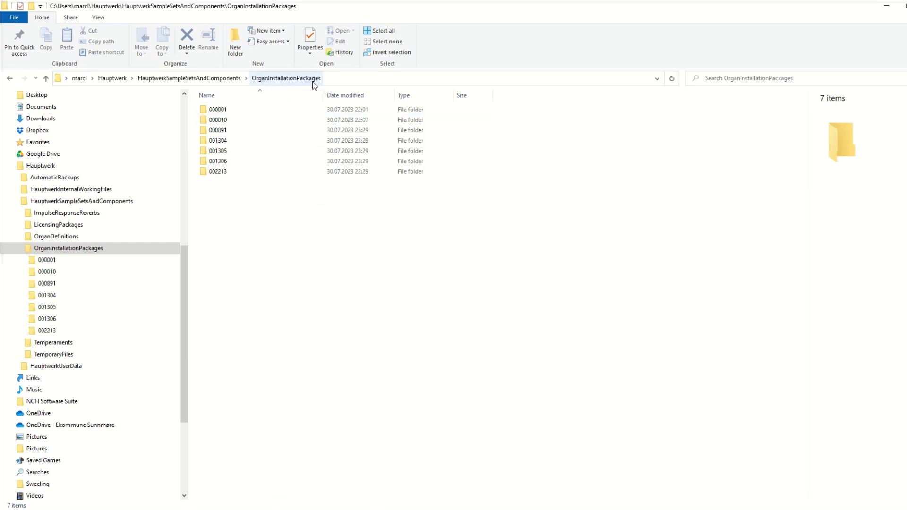
# Add a new folder with Ctrl+Shift+N and name it 820000.
pyautogui.hotkey('ctrl', 'shift', 'n')
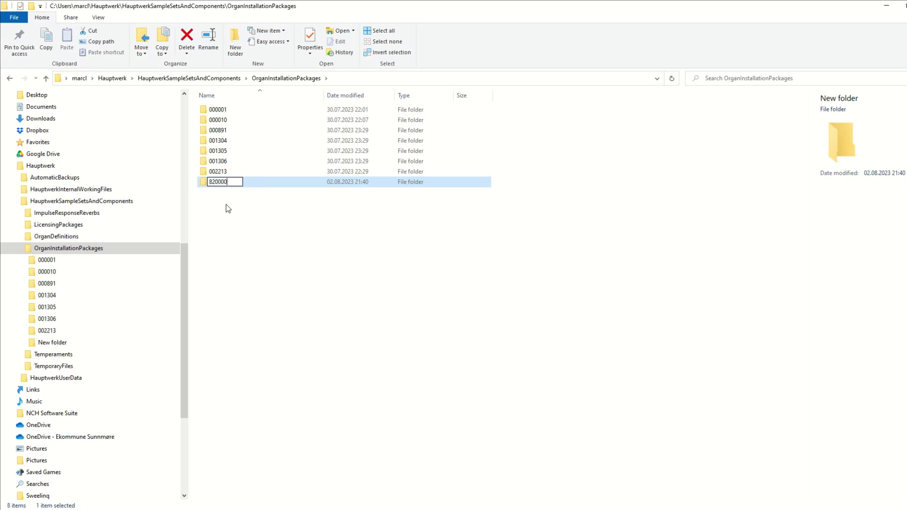
pyautogui.click(253, 258)
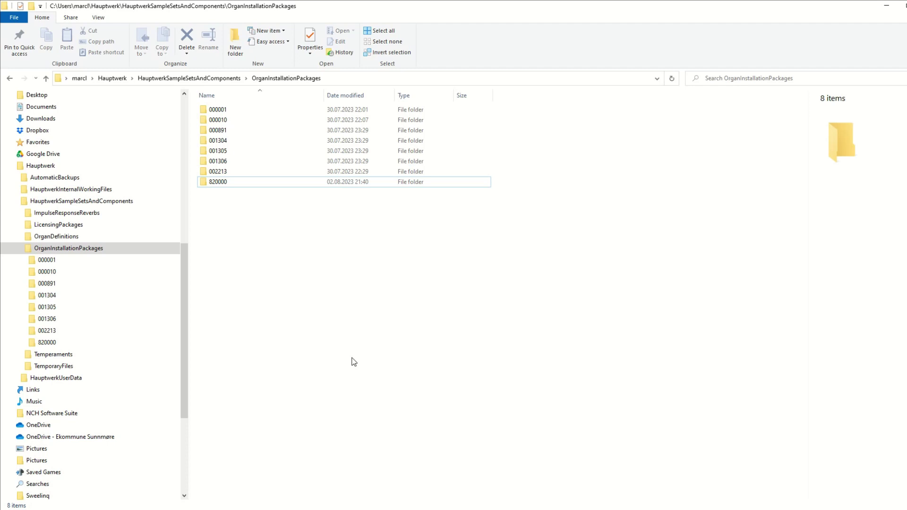
# Copy PackageID002213.InstallationPackageDefinition_Hauptwerk_xml from folder 002213, then return to OrganInstallationPackages.
pyautogui.click(235, 114)
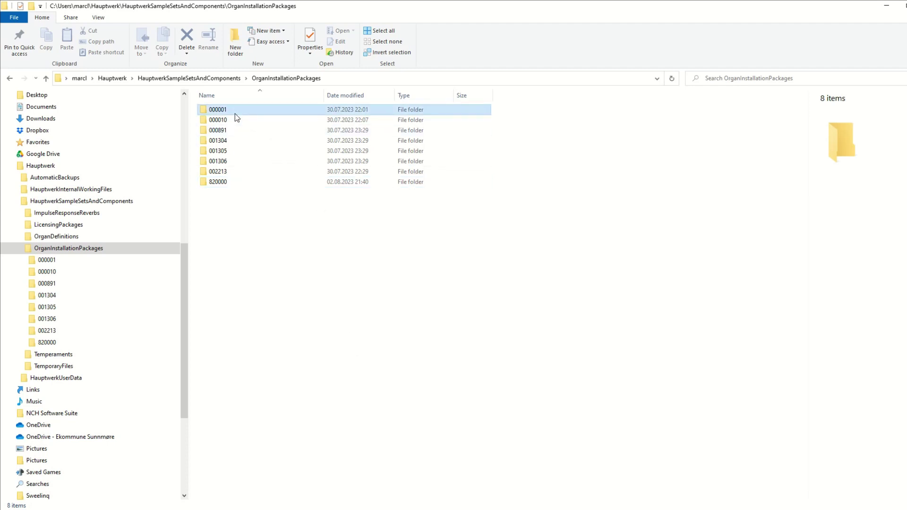
pyautogui.click(234, 121)
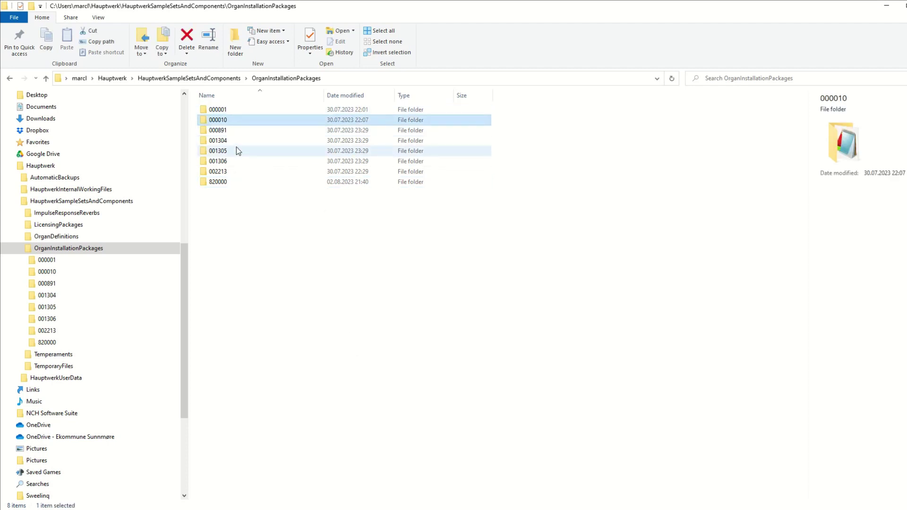
pyautogui.doubleClick(230, 174)
pyautogui.scroll(-5, 274, 352)
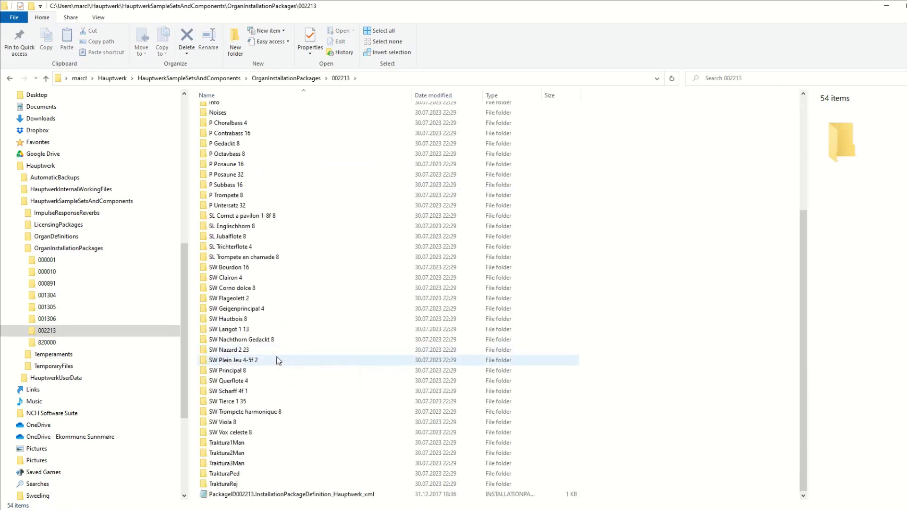
pyautogui.click(283, 495)
pyautogui.rightClick(284, 500)
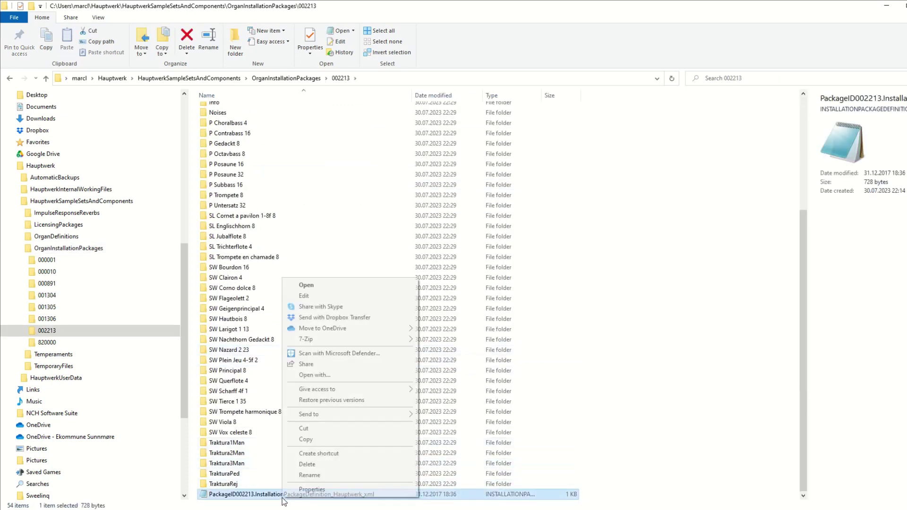
pyautogui.click(308, 441)
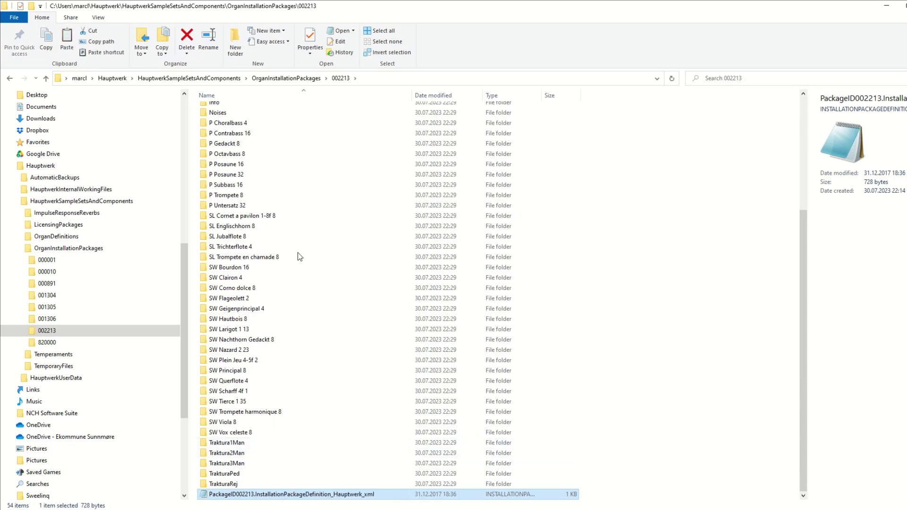
pyautogui.click(300, 79)
# Paste the copied package definition file into the empty 820000 folder.
pyautogui.doubleClick(219, 183)
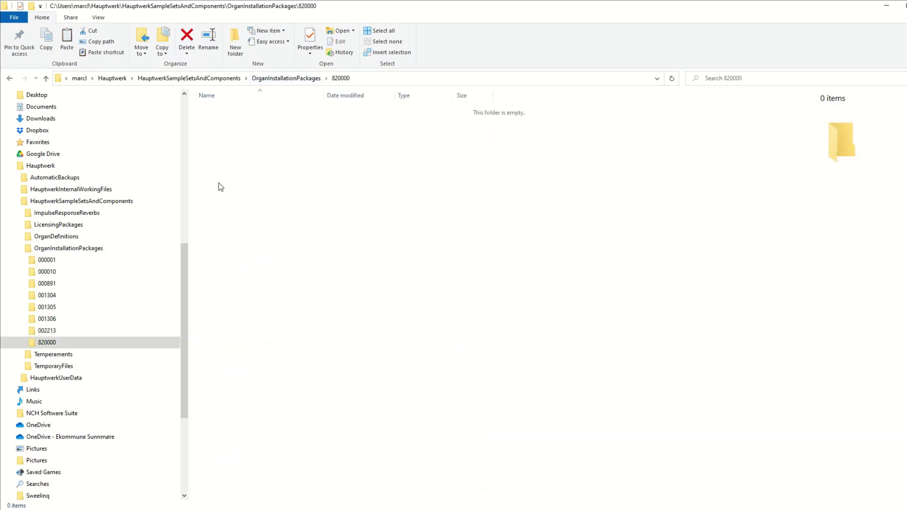
pyautogui.rightClick(262, 235)
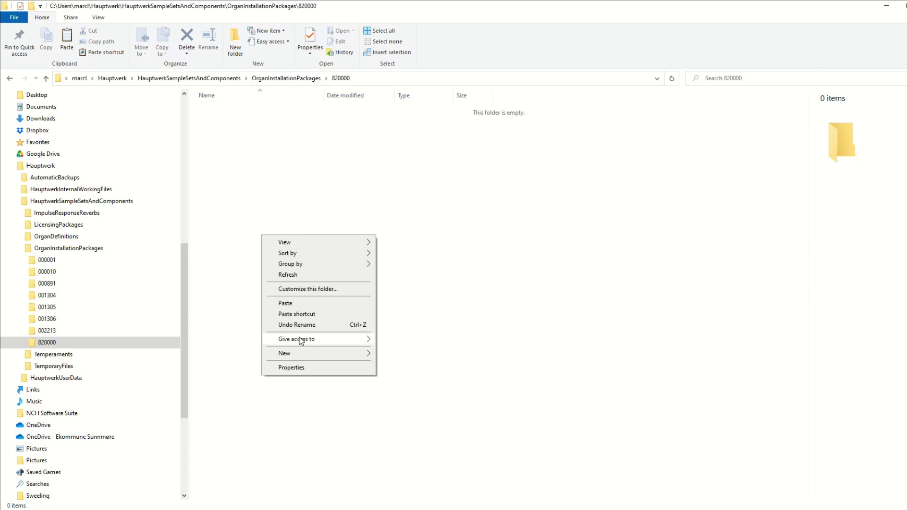
pyautogui.click(296, 303)
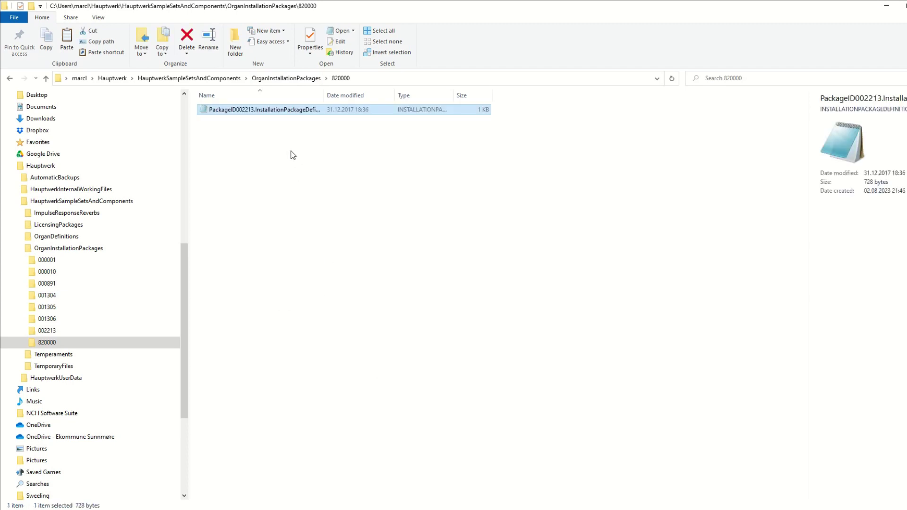
pyautogui.moveTo(323, 93); pyautogui.dragTo(371, 93)
# Rename the file to PackageID820000.InstallationPackageDefinition_Hauptwerk_xml, replacing 002213 with 820000.
pyautogui.click(245, 116)
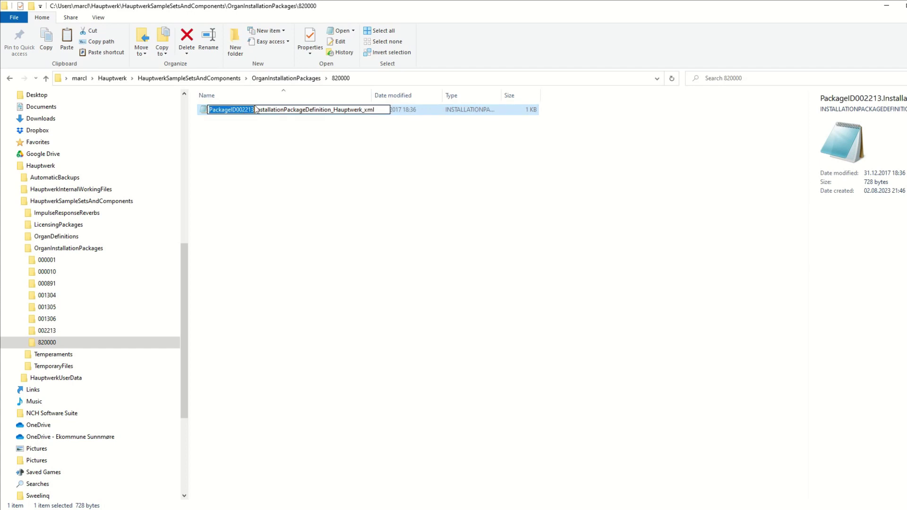
pyautogui.press('Right')
pyautogui.press('BackSpace')
pyautogui.press('BackSpace')
pyautogui.press('BackSpace')
pyautogui.press('BackSpace')
pyautogui.press('BackSpace')
pyautogui.press('BackSpace')
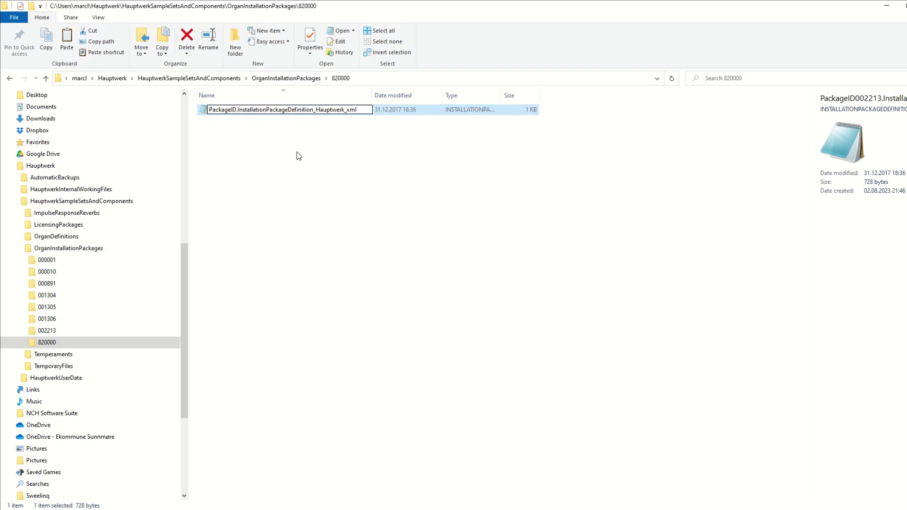
pyautogui.write('820')
pyautogui.write('000')
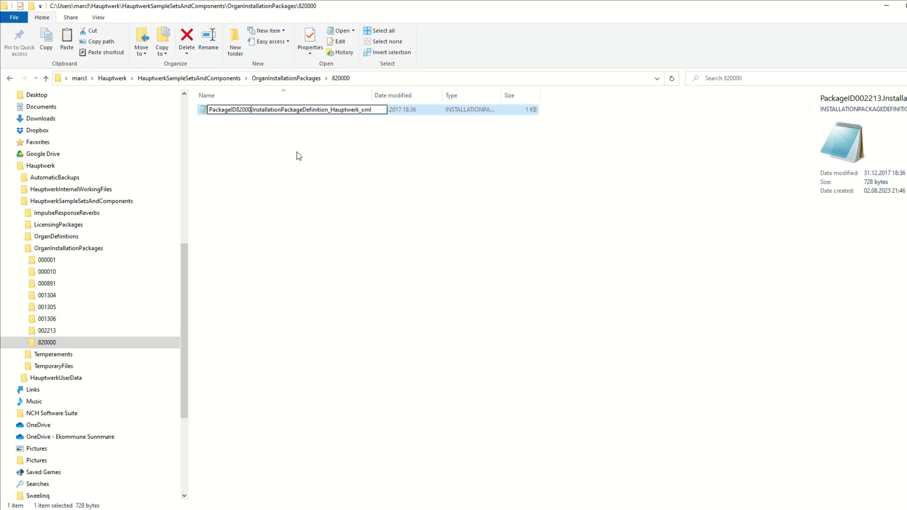
pyautogui.click(297, 152)
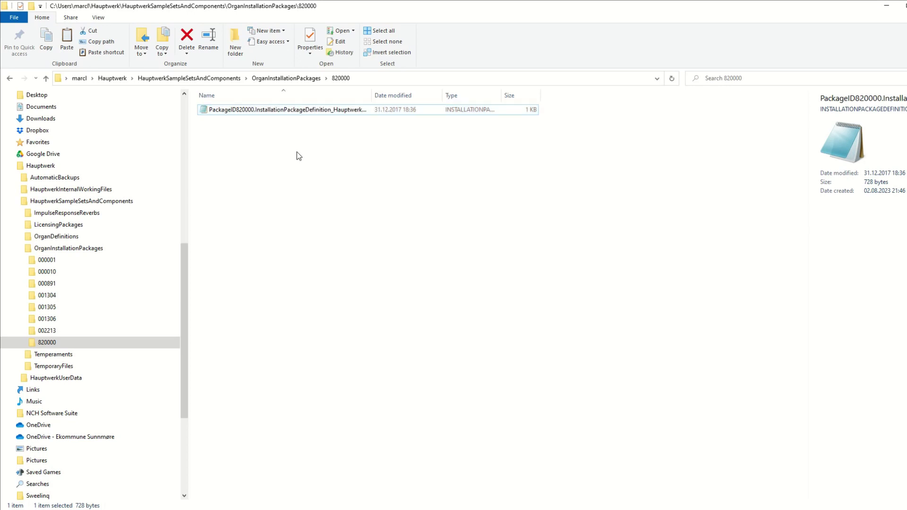
# Open the package file, set installation package ID to 820000 and Name to Testorgan.
pyautogui.doubleClick(289, 112)
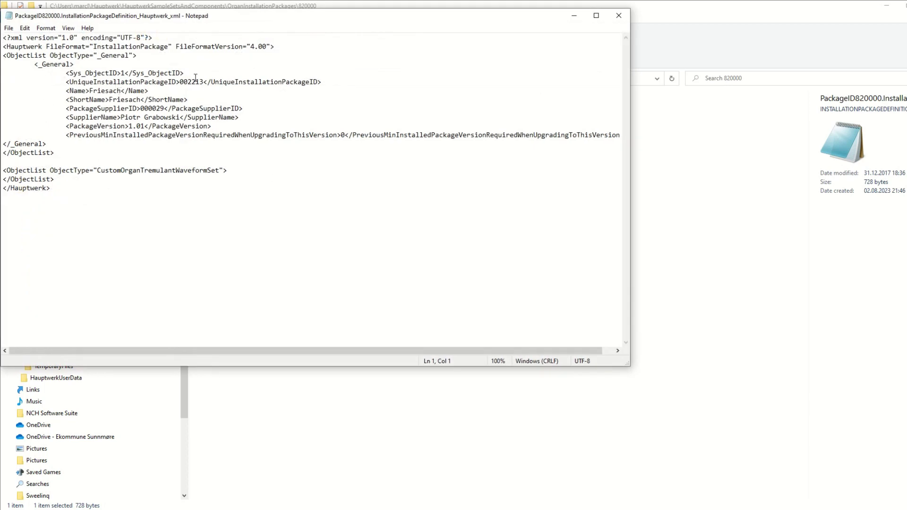
pyautogui.moveTo(204, 82); pyautogui.dragTo(180, 82)
pyautogui.write('820000')
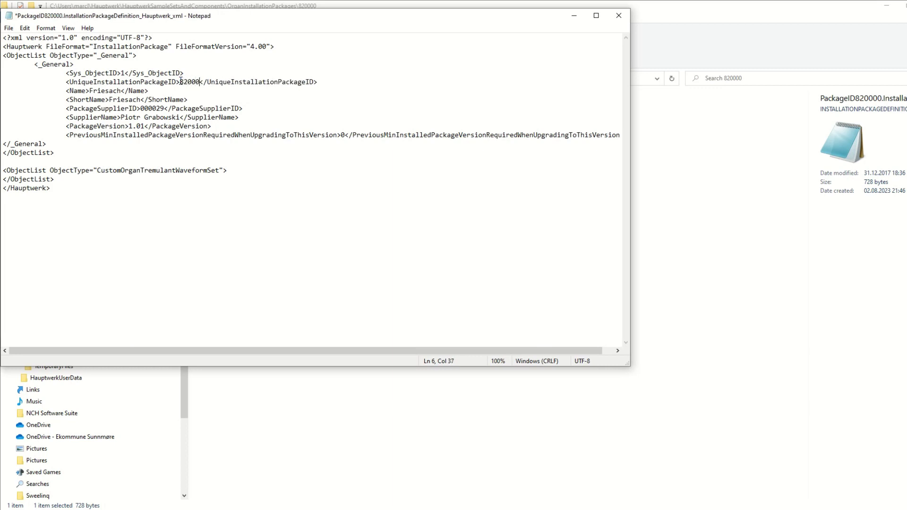
pyautogui.click(122, 91)
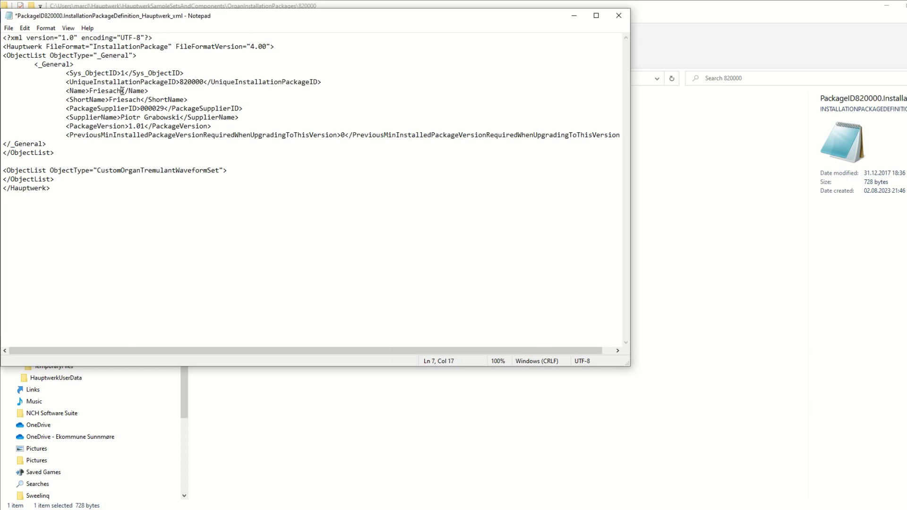
pyautogui.press('BackSpace')
pyautogui.press('BackSpace')
pyautogui.press('BackSpace')
pyautogui.press('BackSpace')
pyautogui.press('BackSpace')
pyautogui.press('BackSpace')
pyautogui.press('BackSpace')
pyautogui.press('BackSpace')
pyautogui.write('Testorgan')
# Set ShortName to Testorgan, supplier ID to 820000 and supplier name to ME.
pyautogui.moveTo(141, 100); pyautogui.dragTo(110, 101)
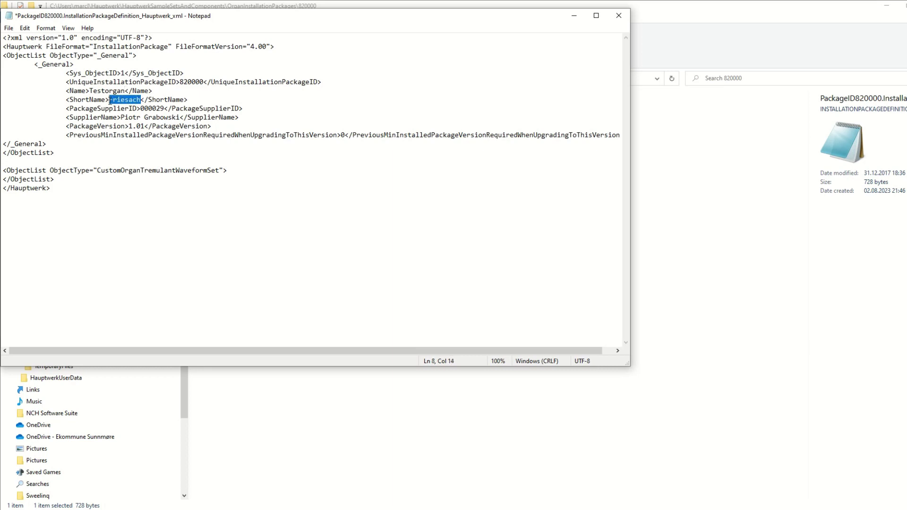
pyautogui.write('Testorgan')
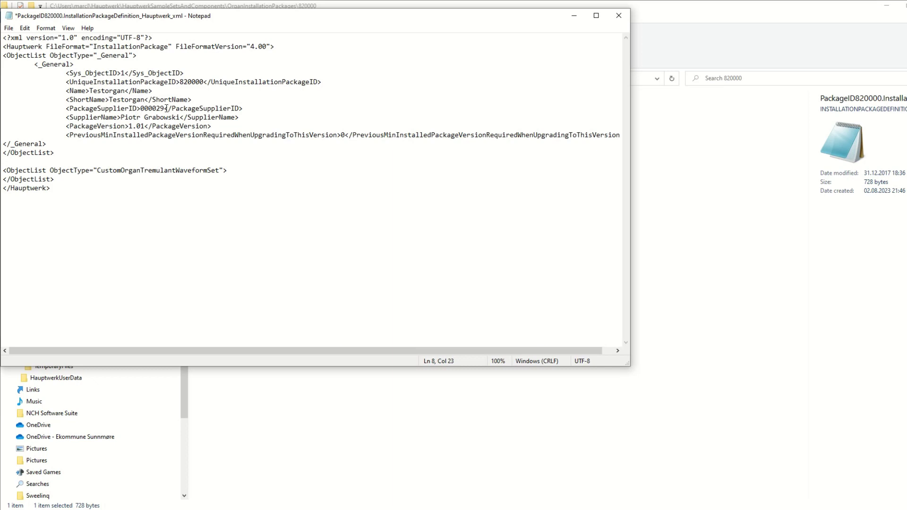
pyautogui.moveTo(165, 108); pyautogui.dragTo(140, 108)
pyautogui.write('820000')
pyautogui.moveTo(121, 117); pyautogui.dragTo(180, 119)
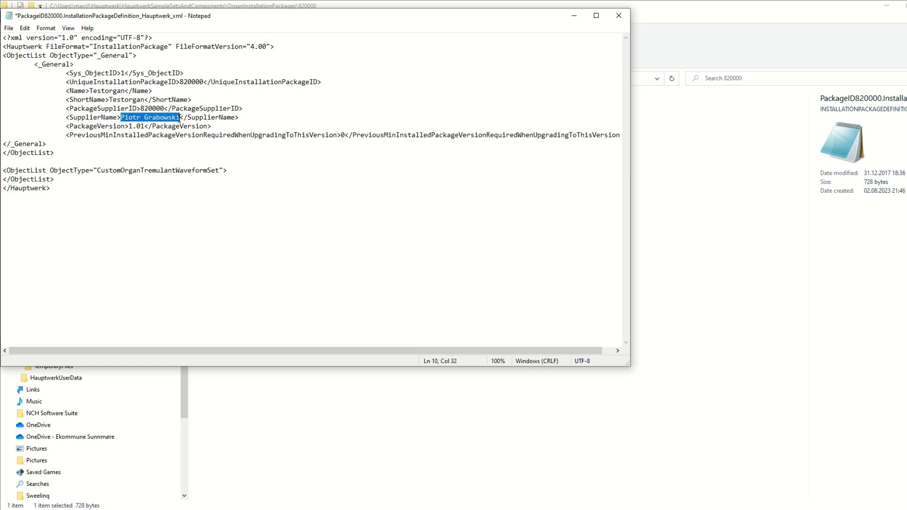
pyautogui.write('ME')
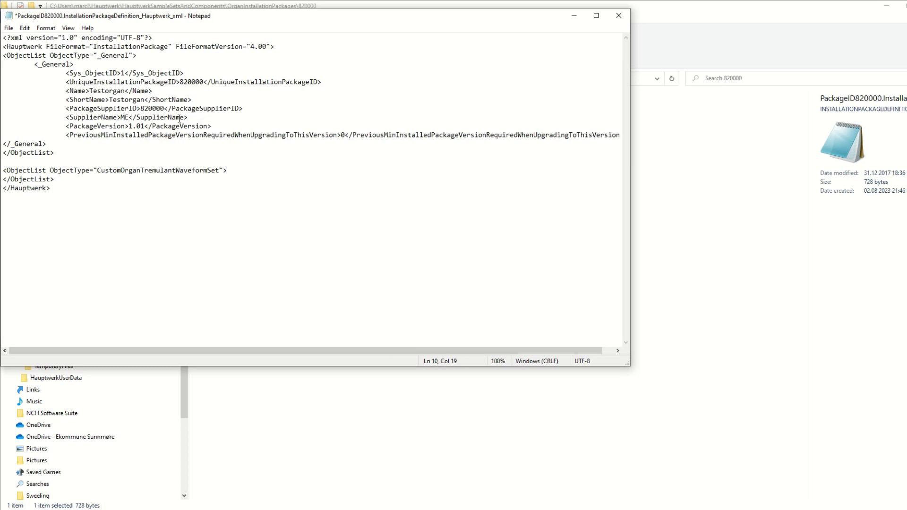
# Change the package version from 1.01 to 1.00, then save and close the file.
pyautogui.click(141, 127)
pyautogui.press('Delete')
pyautogui.write('0')
pyautogui.hotkey('ctrl', 's')
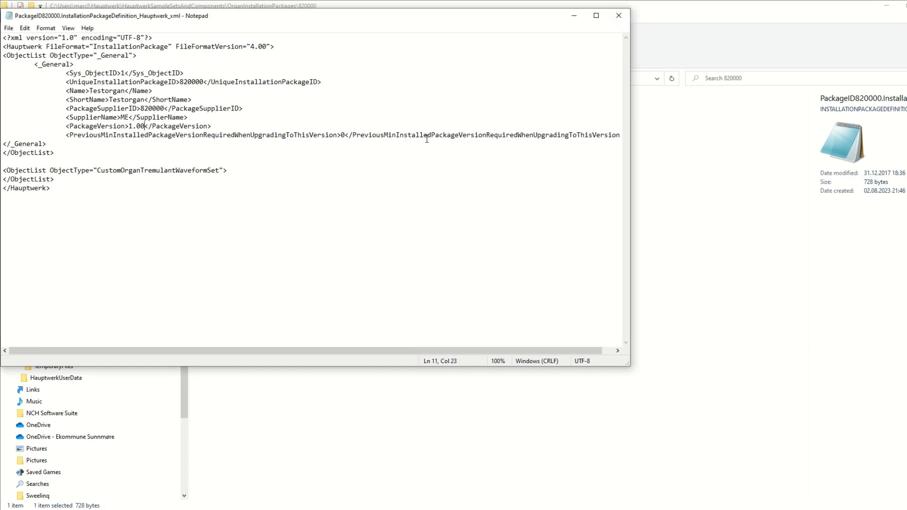
pyautogui.click(618, 15)
pyautogui.click(330, 276)
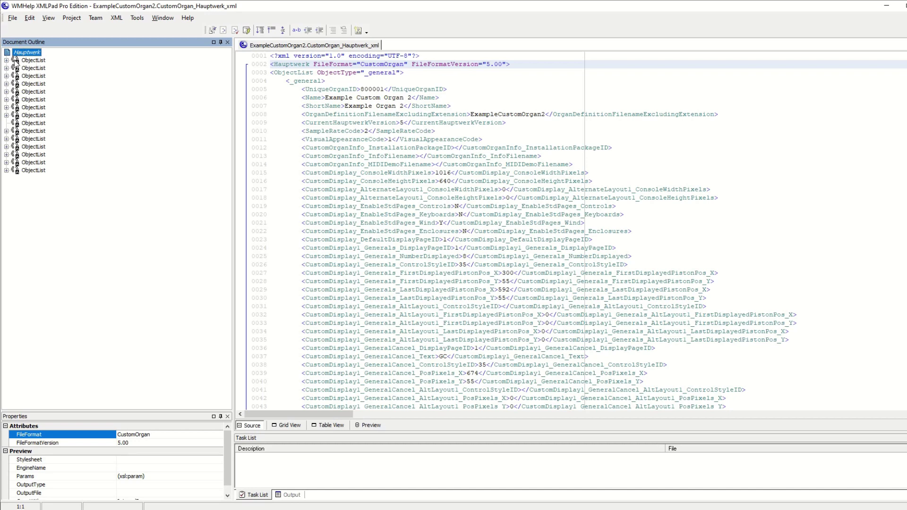
pyautogui.click(25, 60)
pyautogui.click(27, 68)
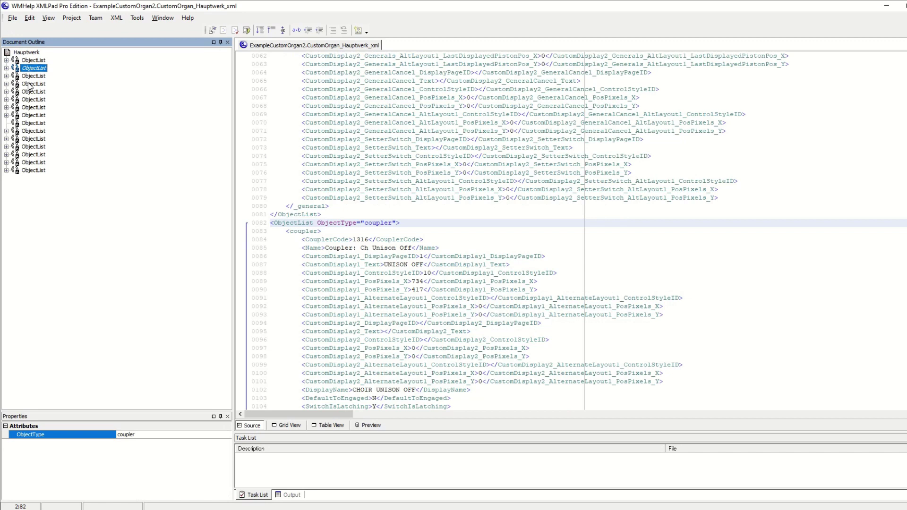
pyautogui.click(29, 84)
pyautogui.click(32, 101)
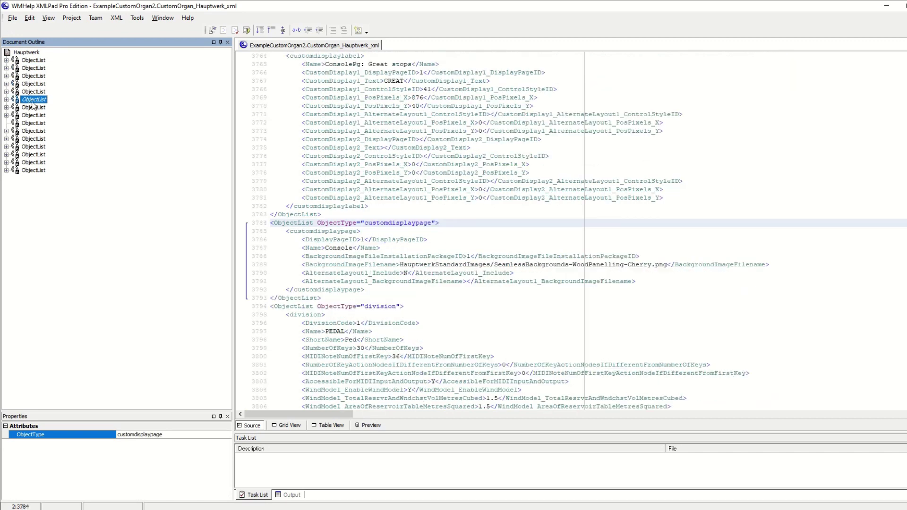
pyautogui.hotkey('ctrl', 'f')
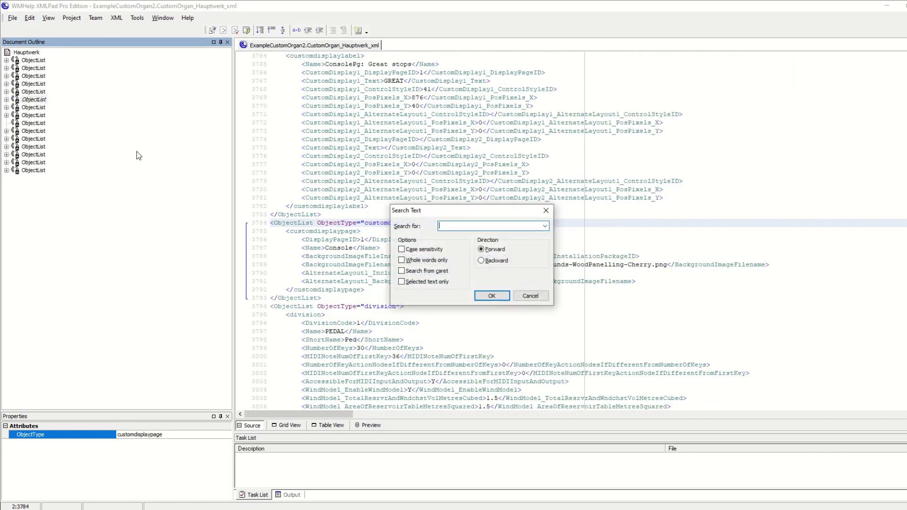
pyautogui.click(530, 296)
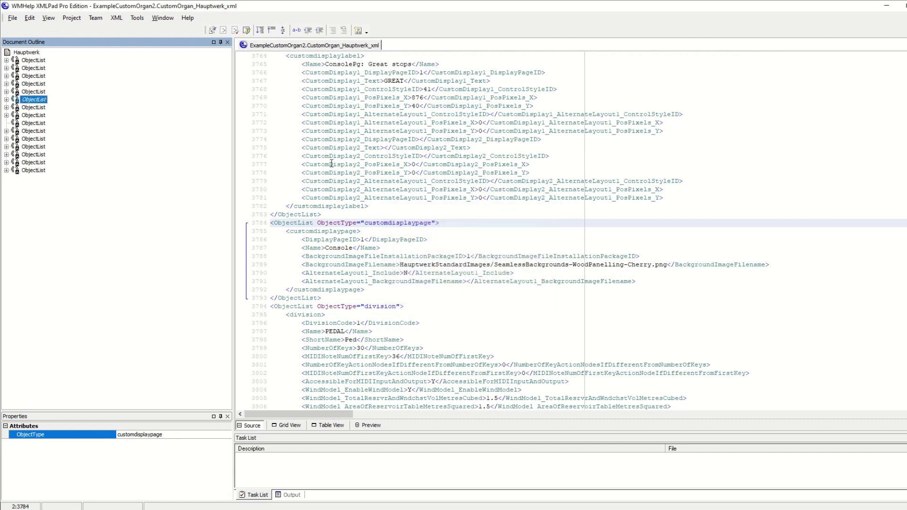
pyautogui.click(332, 164)
pyautogui.write('f')
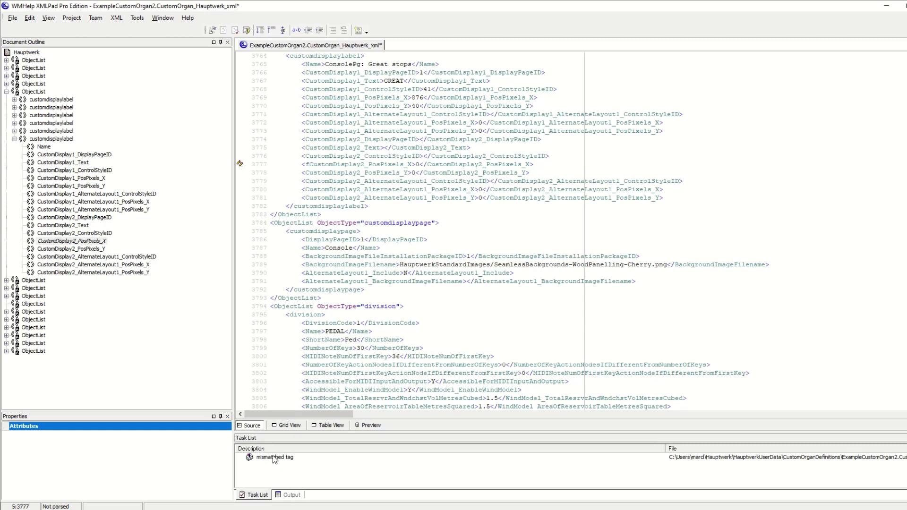
pyautogui.press('BackSpace')
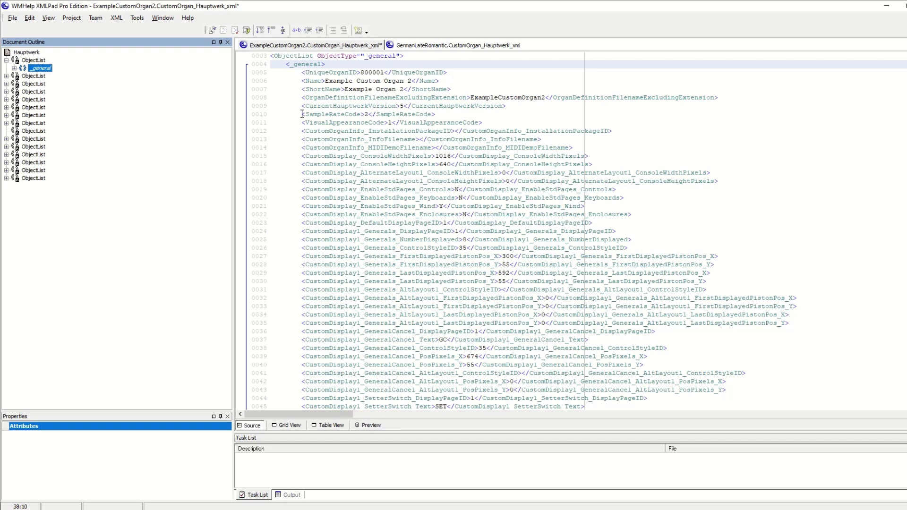
# Highlight the SampleRateCode tag on line 10 of the general settings, then deselect it.
pyautogui.moveTo(302, 115); pyautogui.dragTo(436, 115)
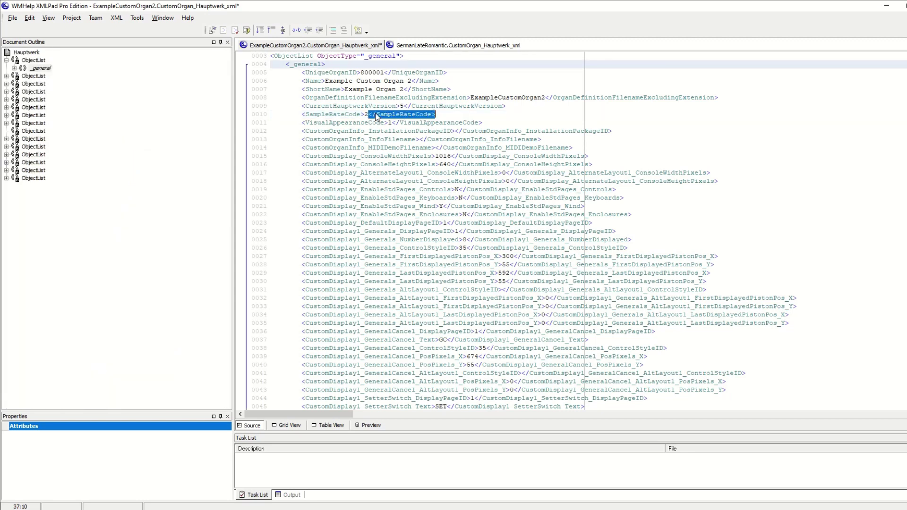
pyautogui.click(442, 106)
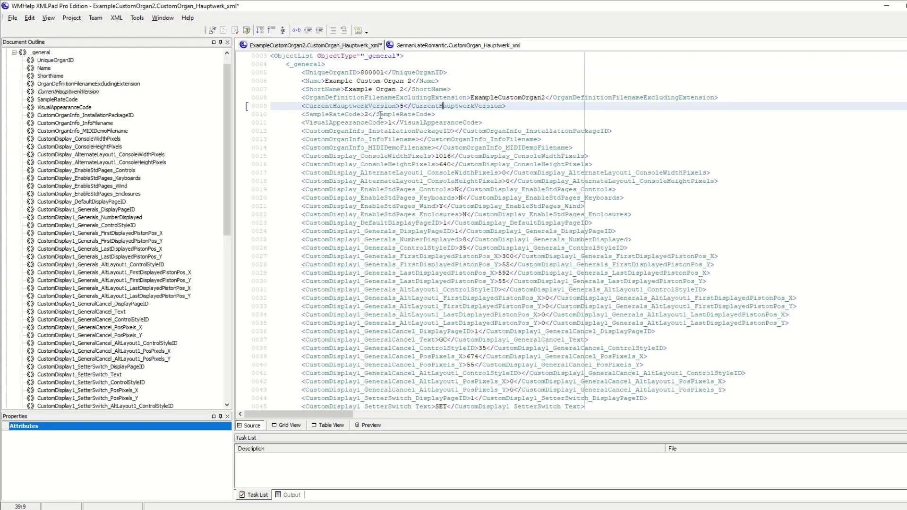
pyautogui.hotkey('ctrl', 'Tab')
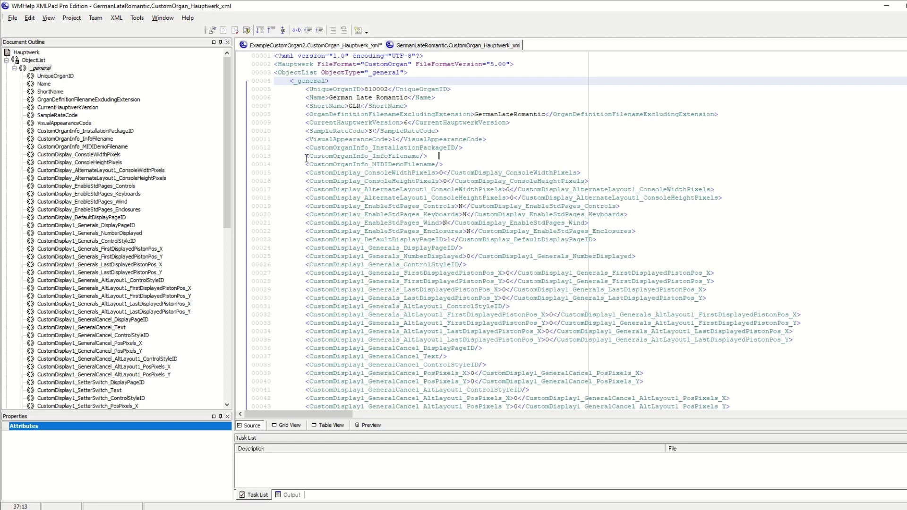
pyautogui.moveTo(306, 157); pyautogui.dragTo(428, 157)
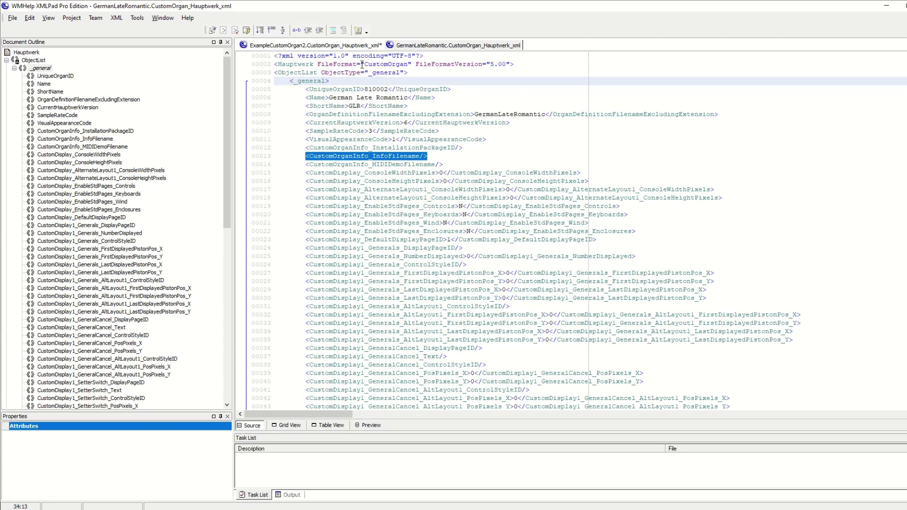
pyautogui.click(354, 46)
pyautogui.moveTo(301, 148); pyautogui.dragTo(573, 148)
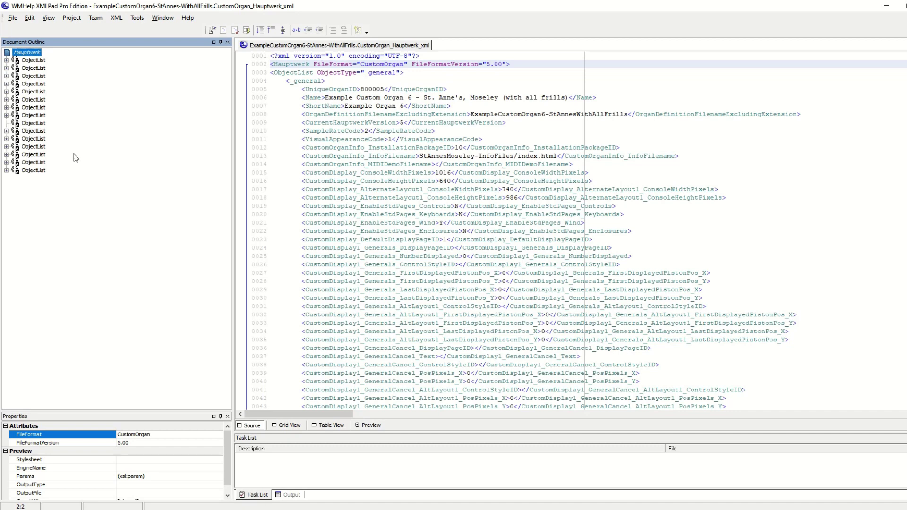
# Step through the object lists from _general, coupler and display styles to division.
pyautogui.press('Down')
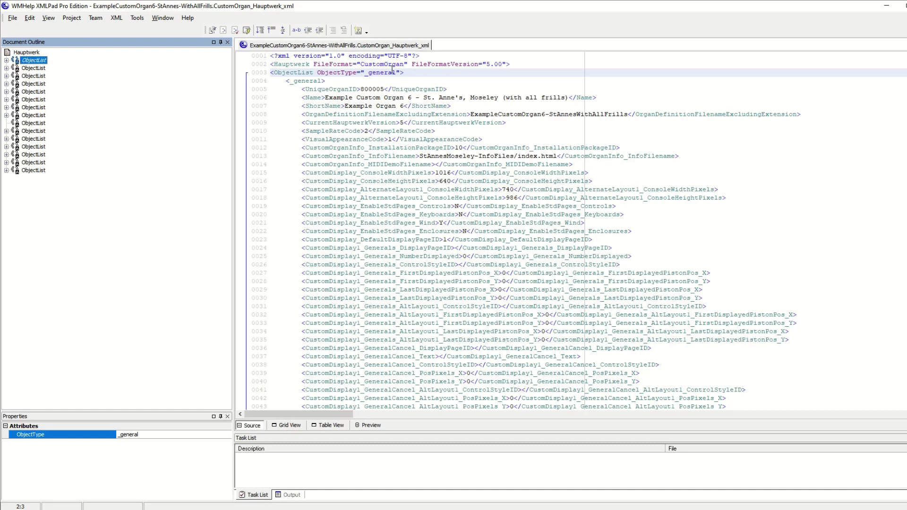
pyautogui.click(31, 69)
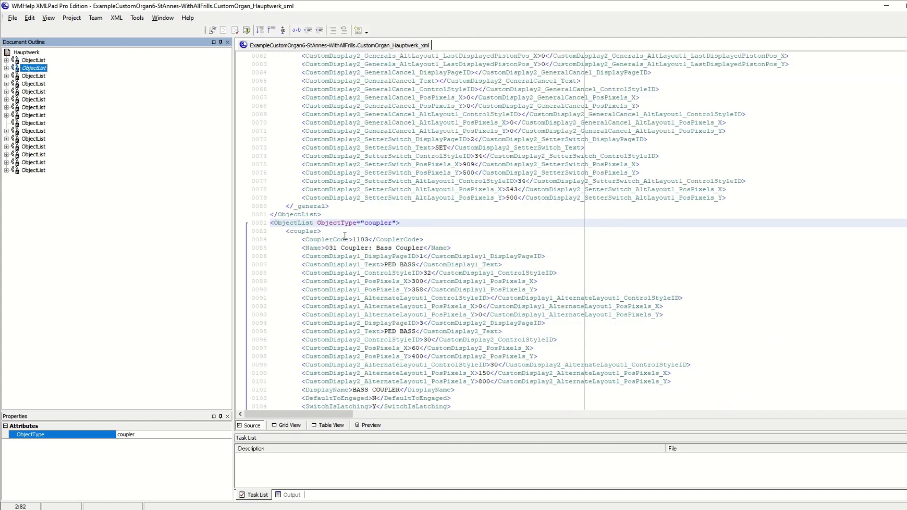
pyautogui.press('Down')
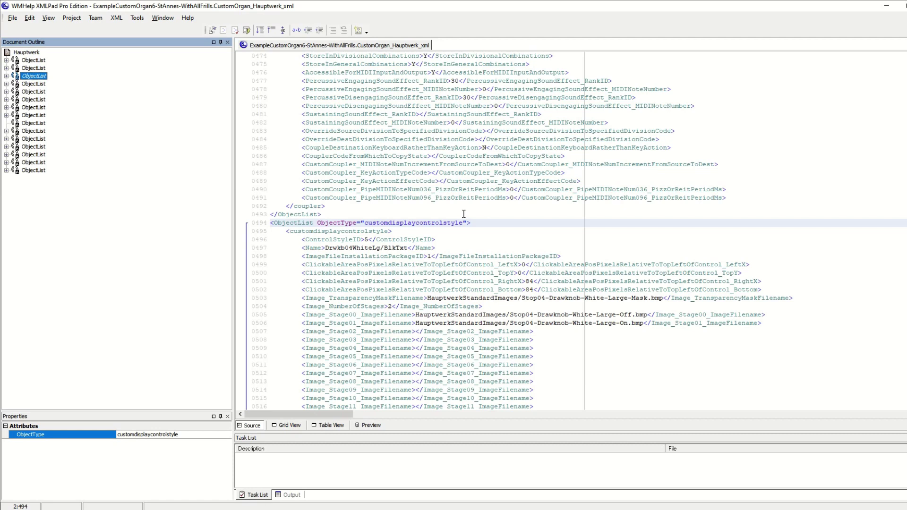
pyautogui.click(33, 83)
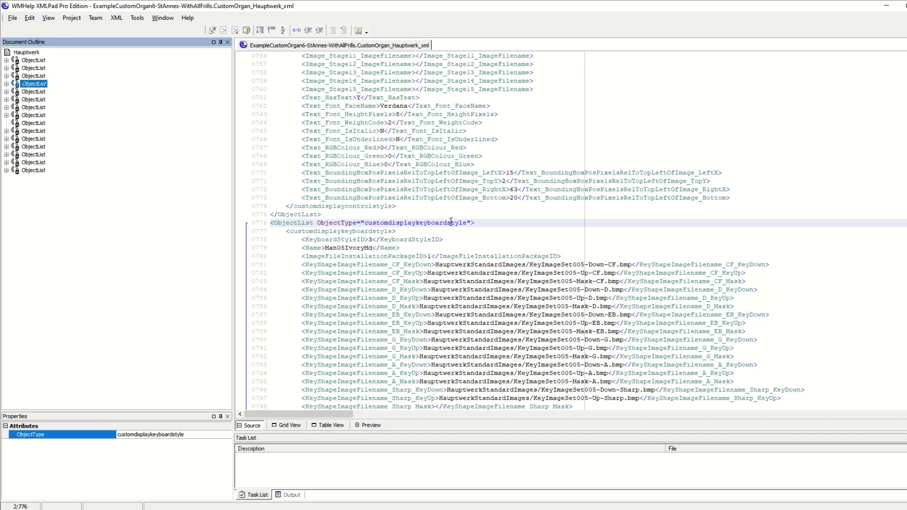
pyautogui.press('Down')
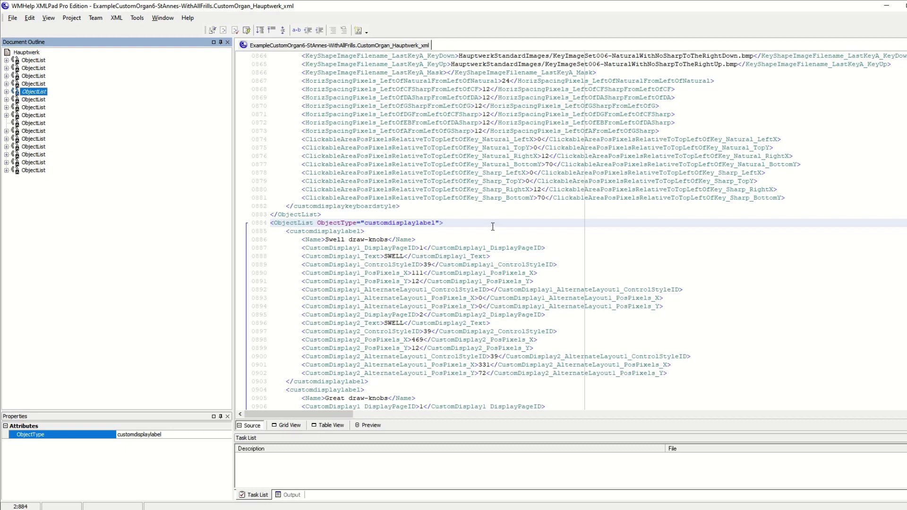
pyautogui.press('Down')
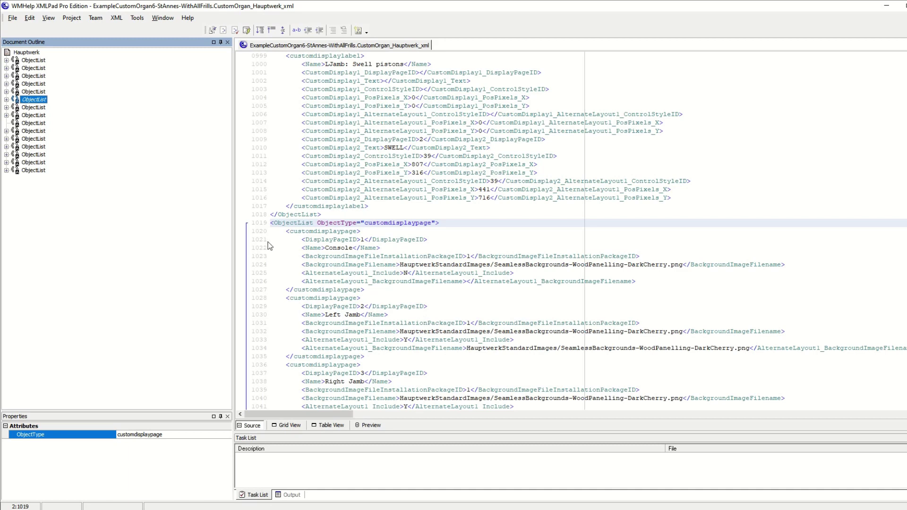
pyautogui.press('Down')
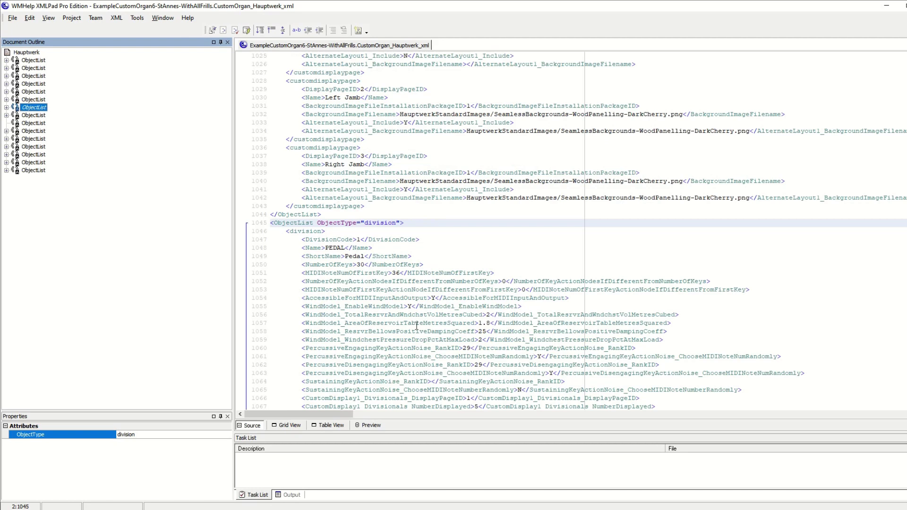
# Continue through enclosure, rank, stop and stoprank object lists to the tremulant list.
pyautogui.press('Down')
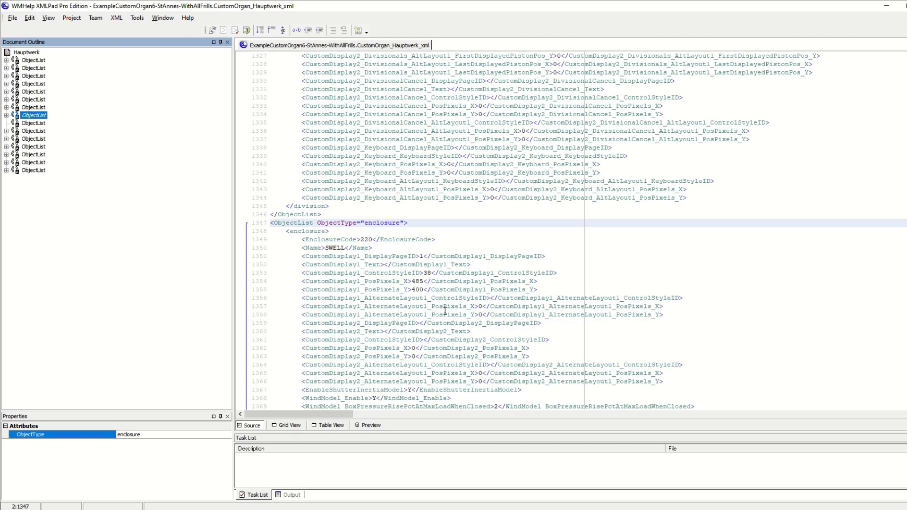
pyautogui.press('Down')
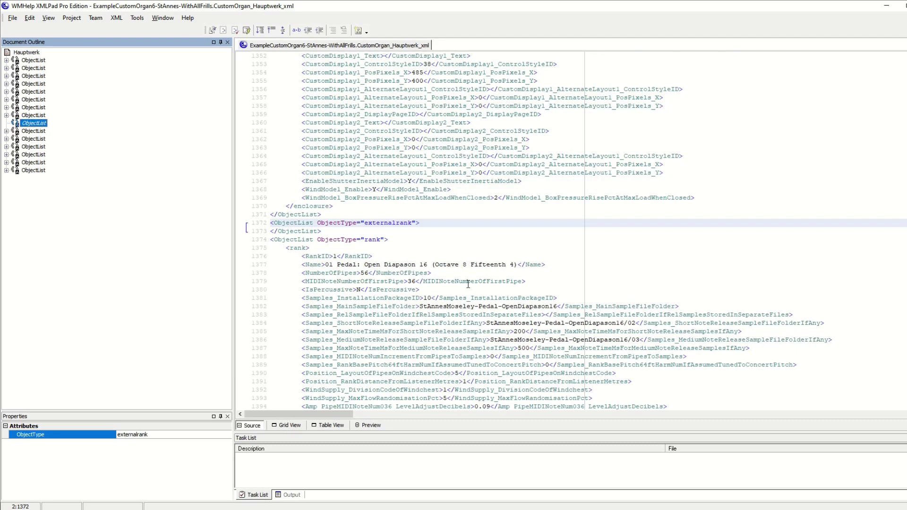
pyautogui.press('Down')
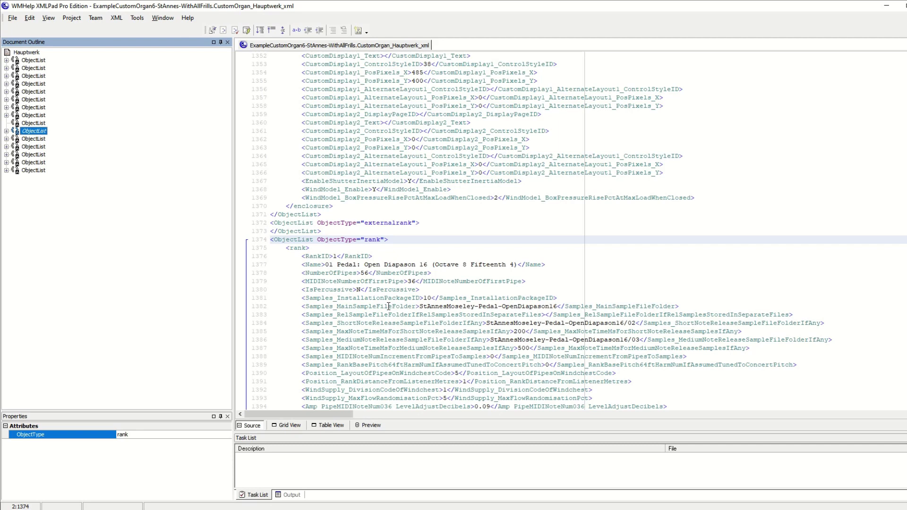
pyautogui.press('Down')
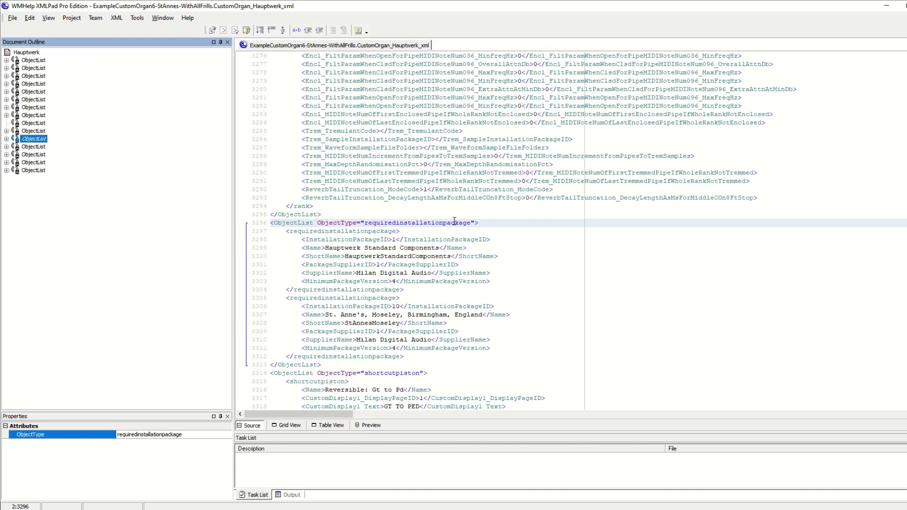
pyautogui.press('Down')
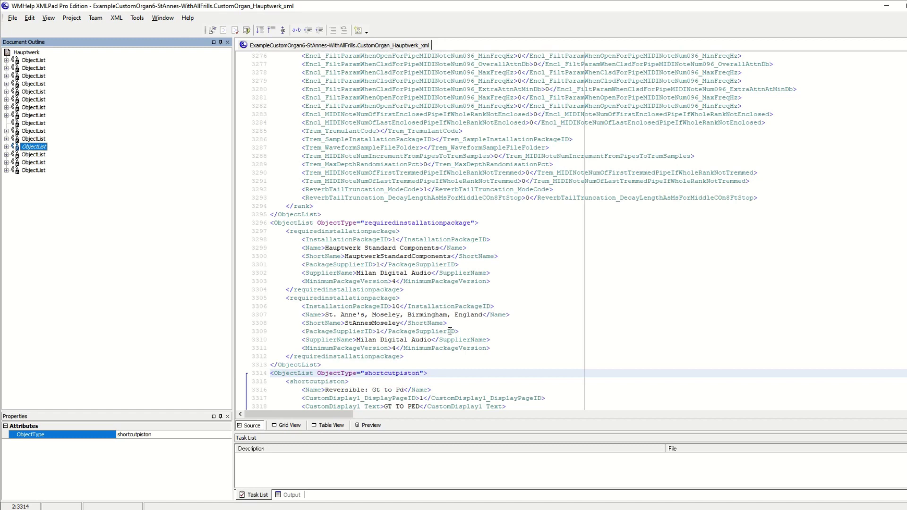
pyautogui.press('Down')
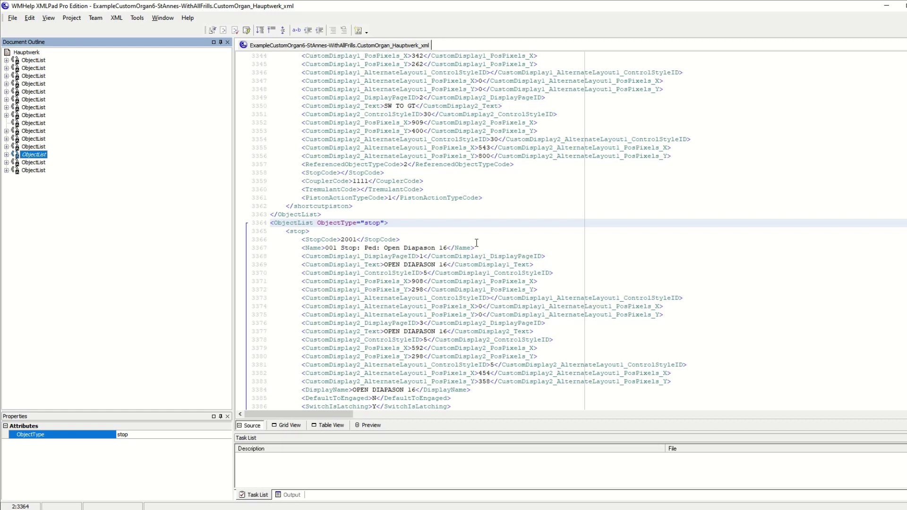
pyautogui.press('Down')
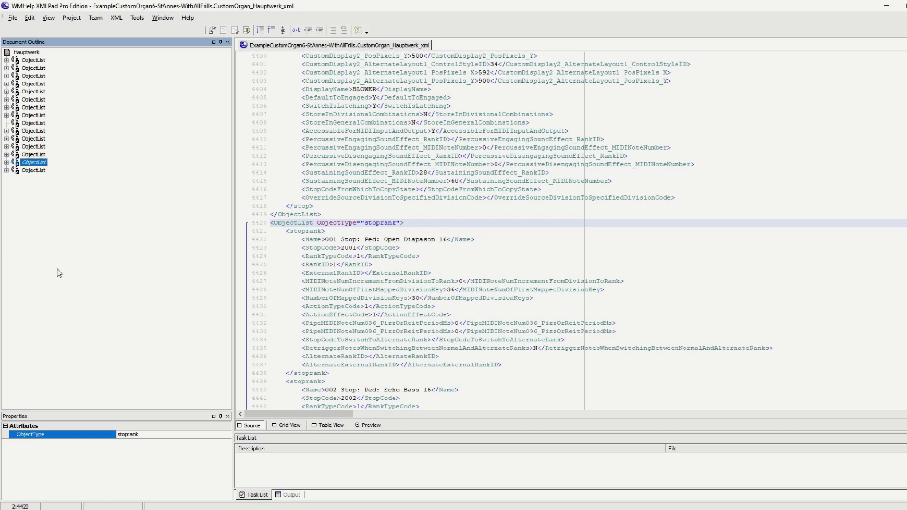
pyautogui.press('Down')
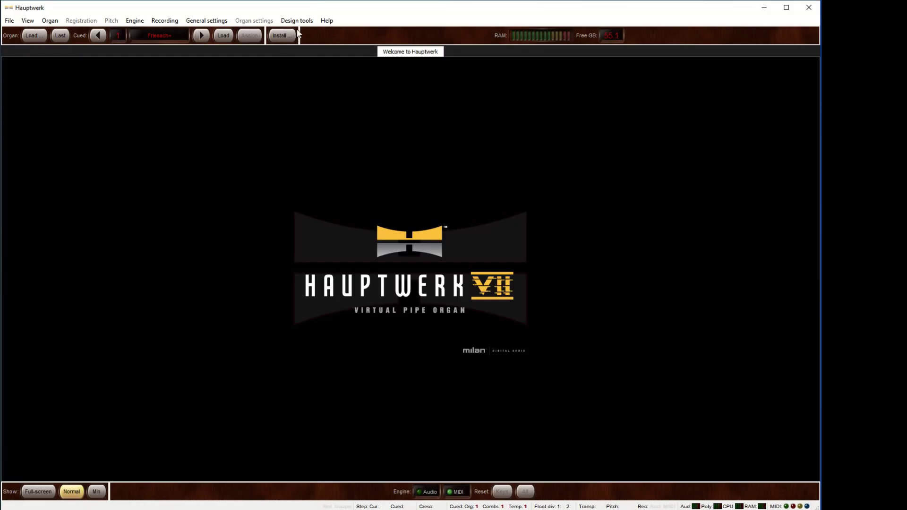
# Copy ExampleCustomOrgan1 and paste a duplicate into the CustomOrganDefinitions folder.
pyautogui.click(296, 20)
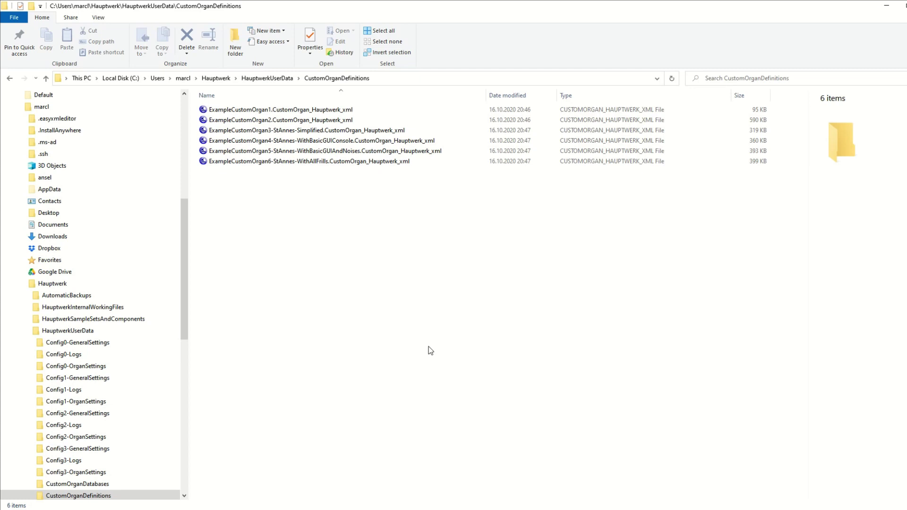
pyautogui.click(265, 110)
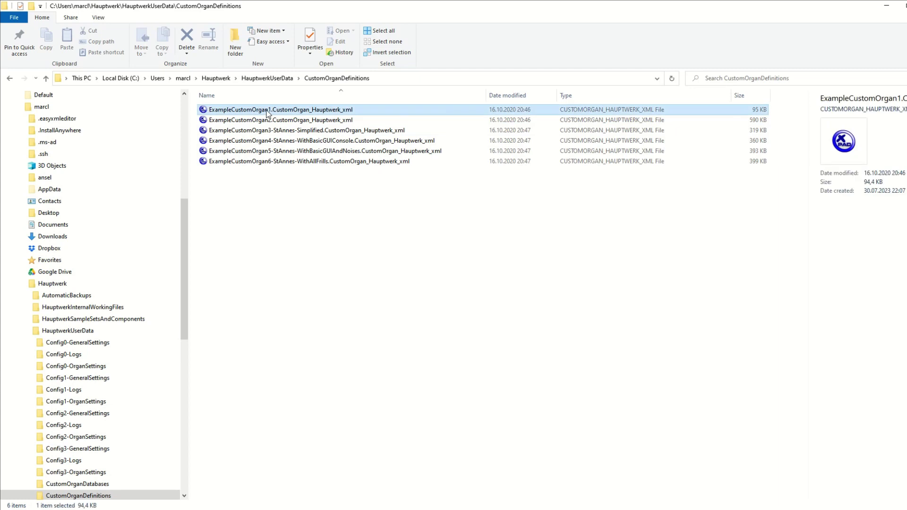
pyautogui.rightClick(266, 110)
pyautogui.click(294, 259)
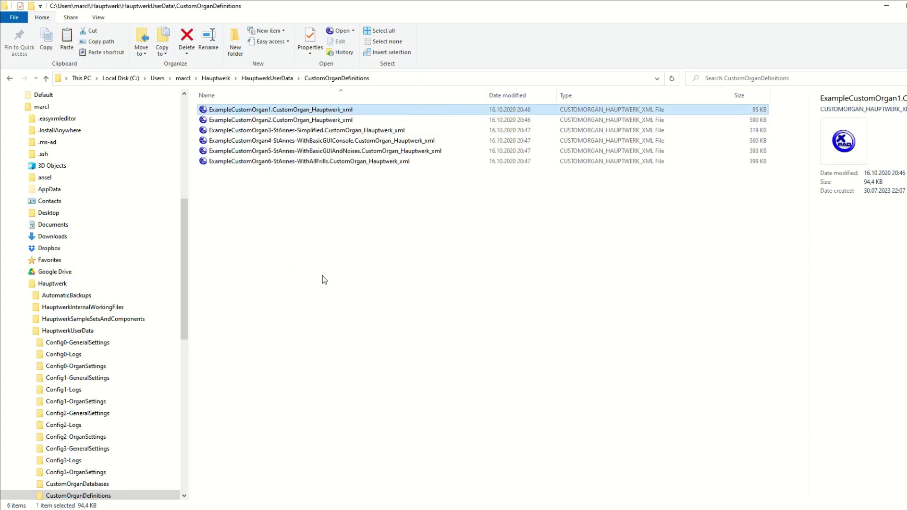
pyautogui.rightClick(322, 276)
pyautogui.click(346, 344)
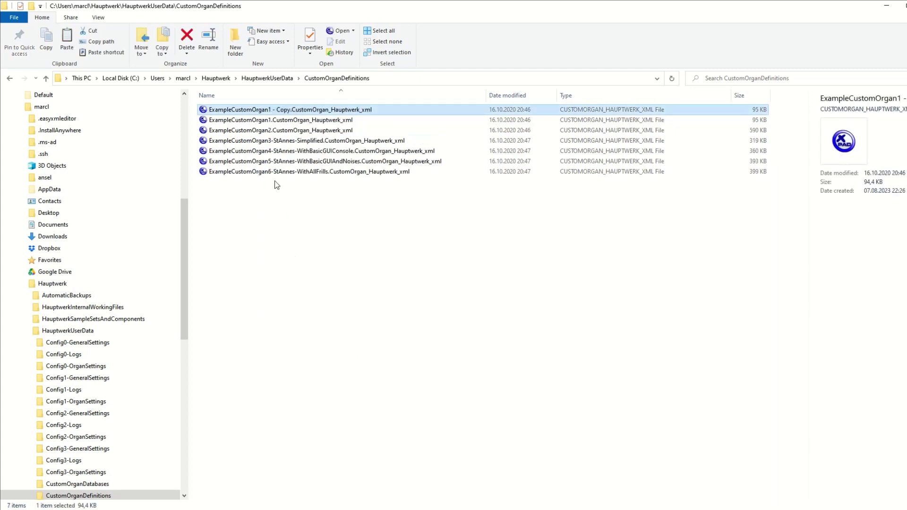
# Rename the pasted copy to Testorgan.
pyautogui.click(290, 113)
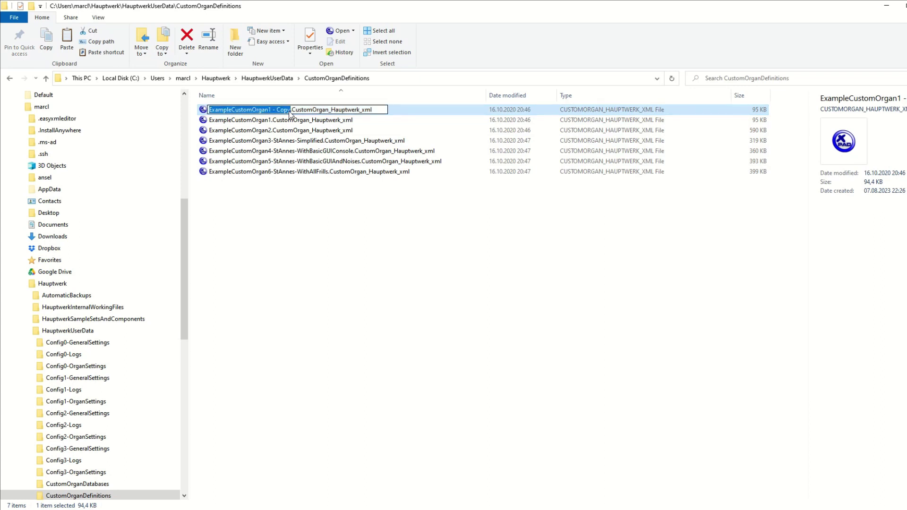
pyautogui.write('Testorgan')
pyautogui.press('Return')
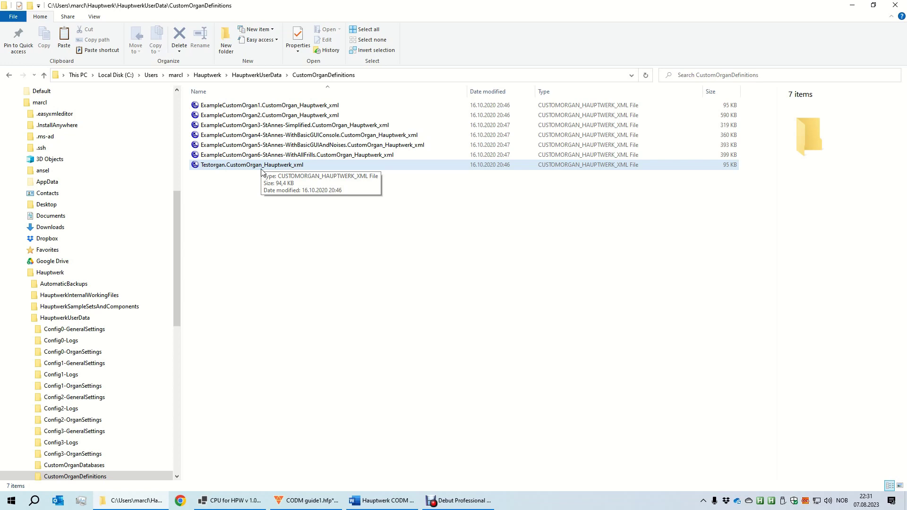
# Open the Testorgan file in XMLPad and change its UniqueOrganID to 820000.
pyautogui.click(261, 168)
pyautogui.doubleClick(261, 165)
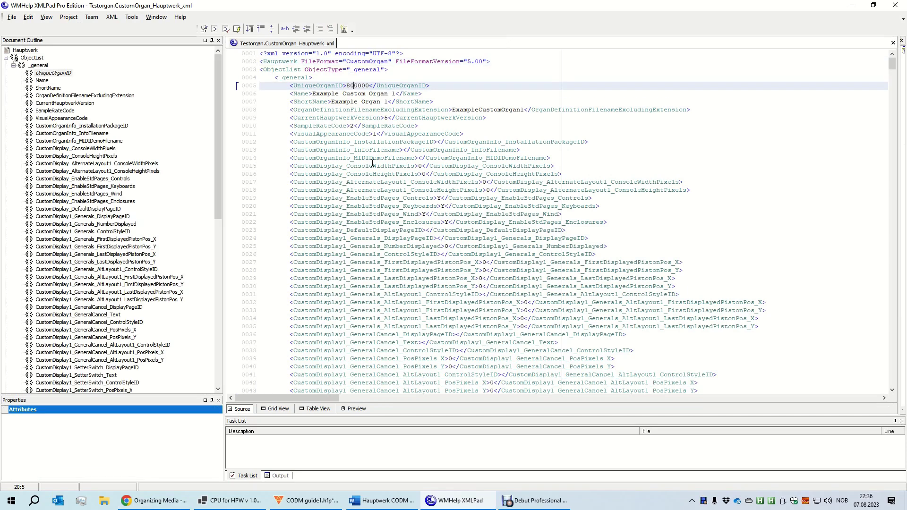
pyautogui.press('BackSpace')
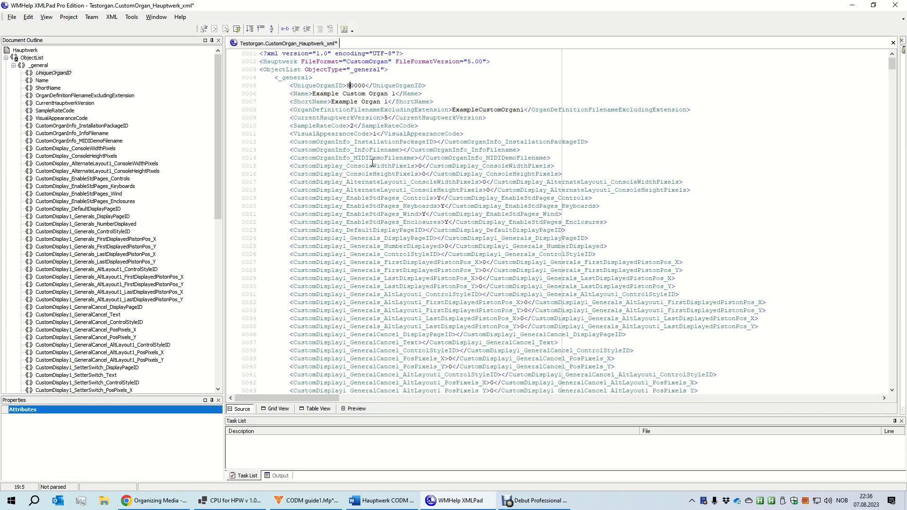
pyautogui.write('2')
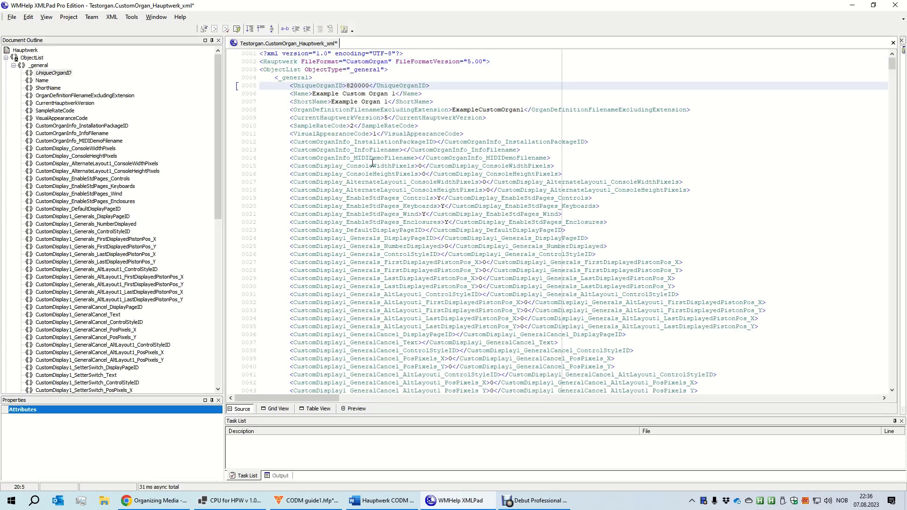
# Replace the Name, ShortName and OrganDefinitionFilename values with Testorgan.
pyautogui.moveTo(396, 93); pyautogui.dragTo(313, 94)
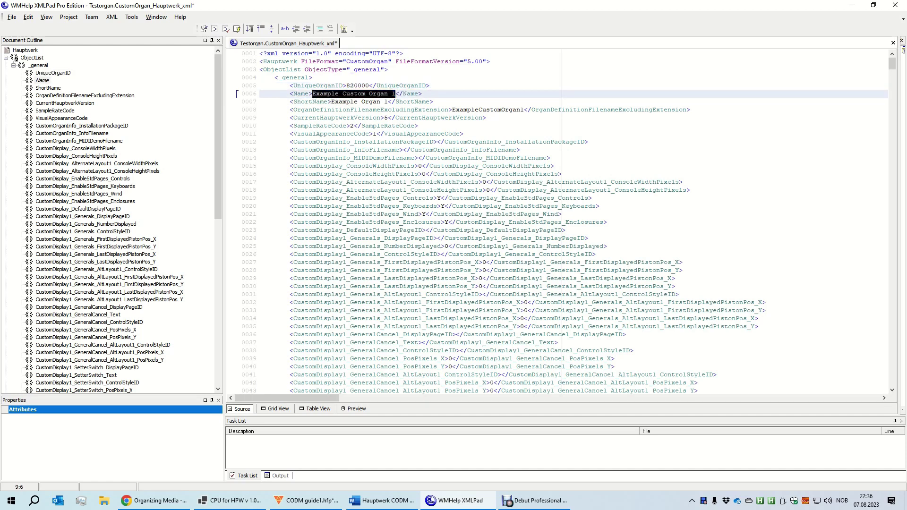
pyautogui.write('Testorgan')
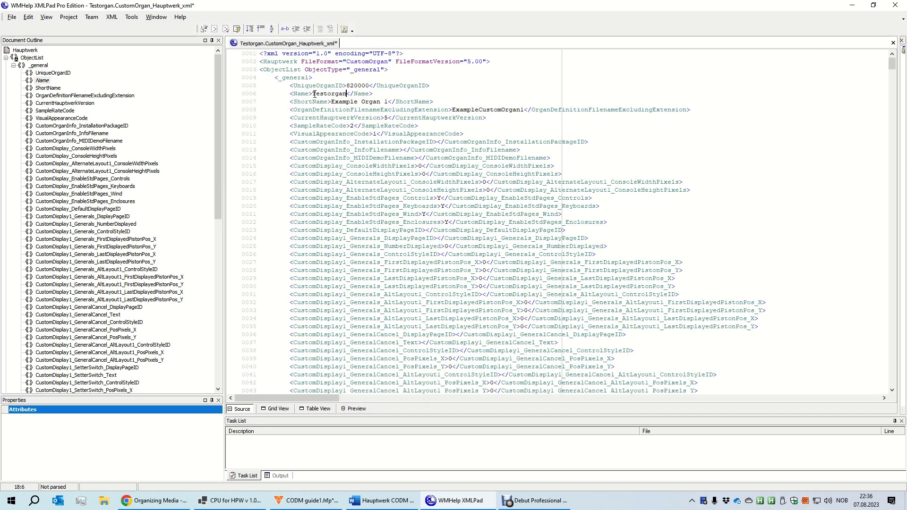
pyautogui.click(387, 102)
pyautogui.moveTo(387, 101); pyautogui.dragTo(331, 102)
pyautogui.write('Testorga')
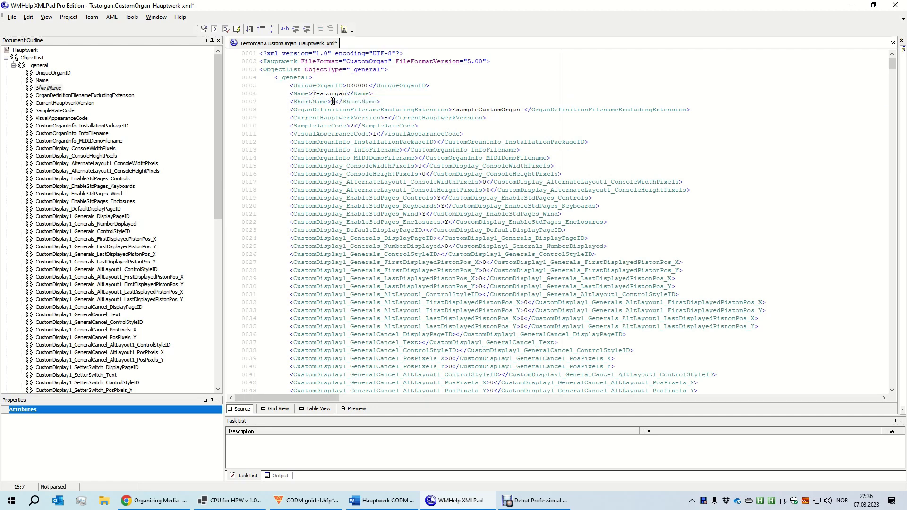
pyautogui.write('n')
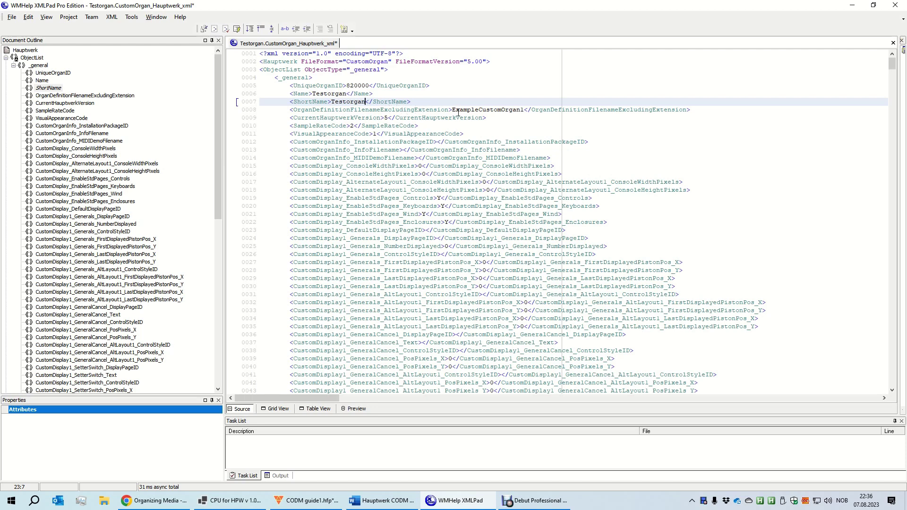
pyautogui.moveTo(524, 110); pyautogui.dragTo(454, 110)
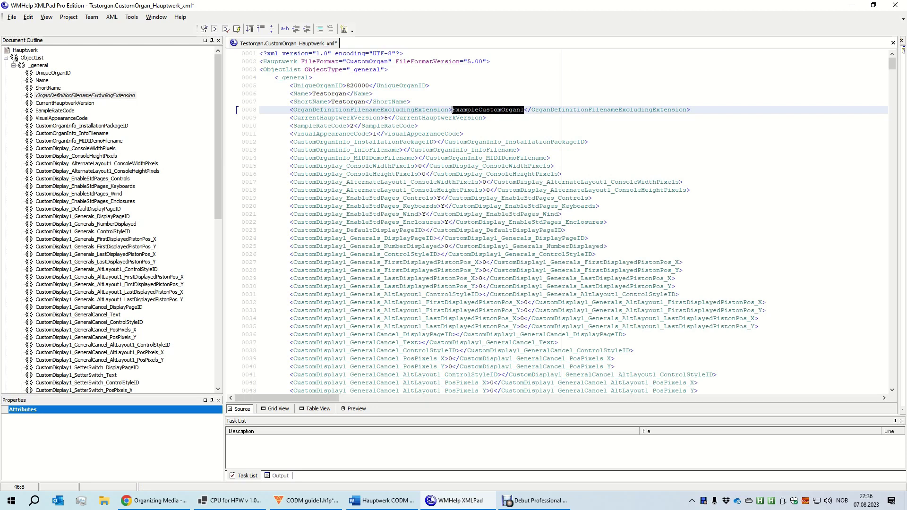
pyautogui.write('Testorgan')
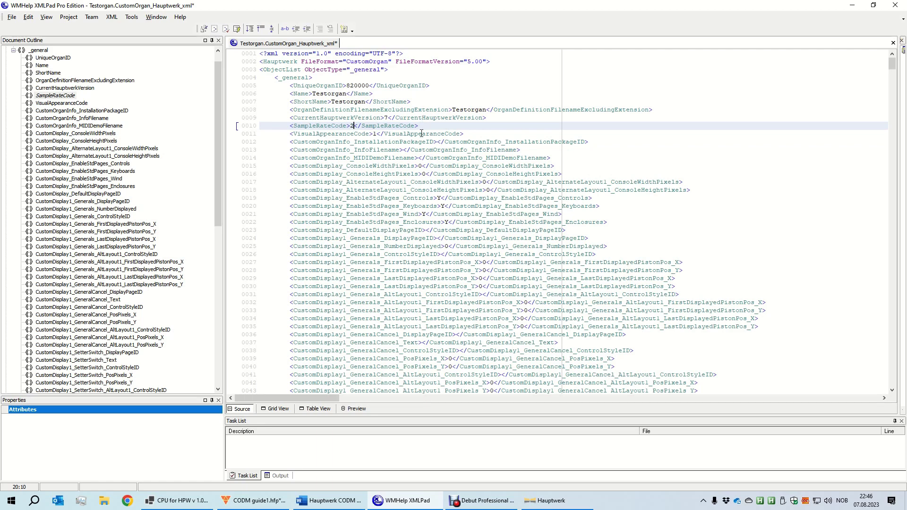
# Open the Custom Organ Design Module documentation at the _General valid AudioSampleRate codes.
pyautogui.click(548, 500)
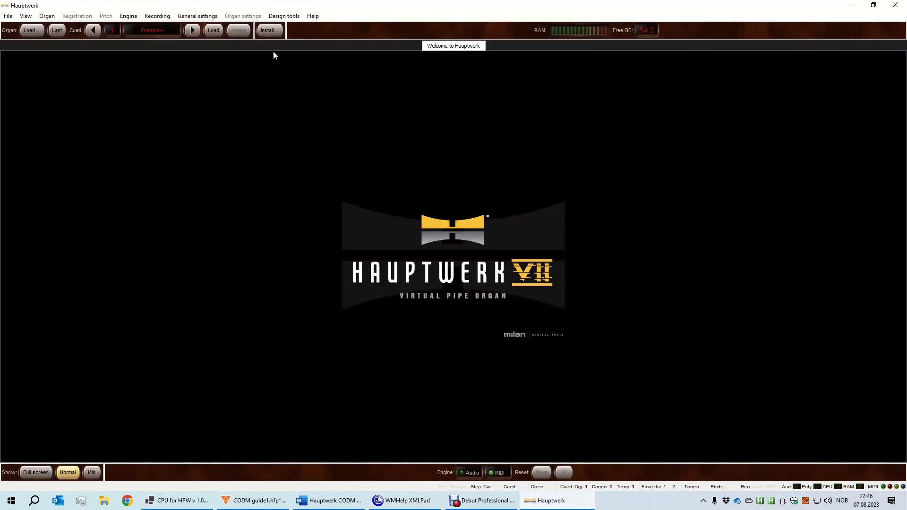
pyautogui.click(284, 17)
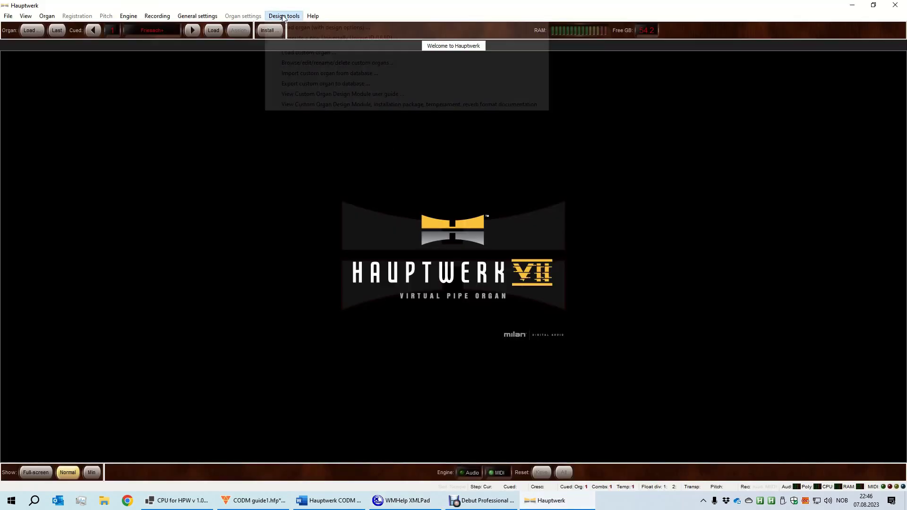
pyautogui.click(321, 104)
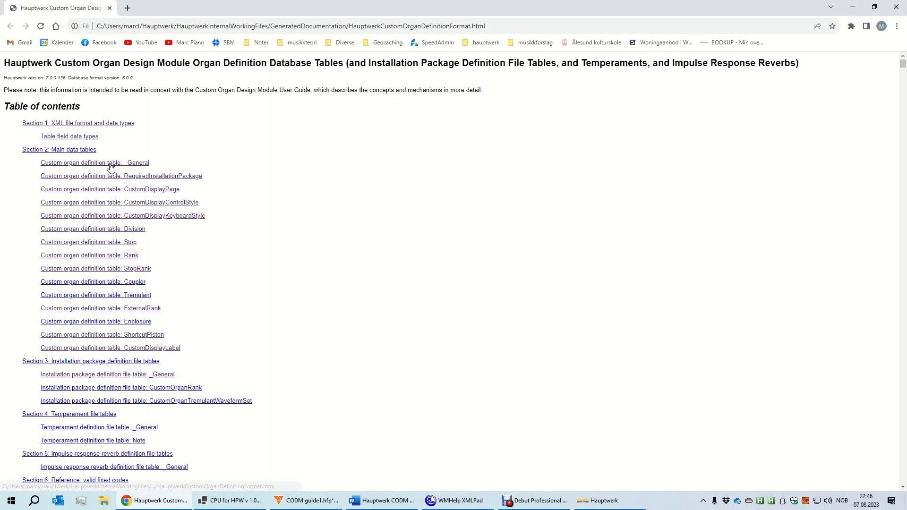
pyautogui.click(111, 167)
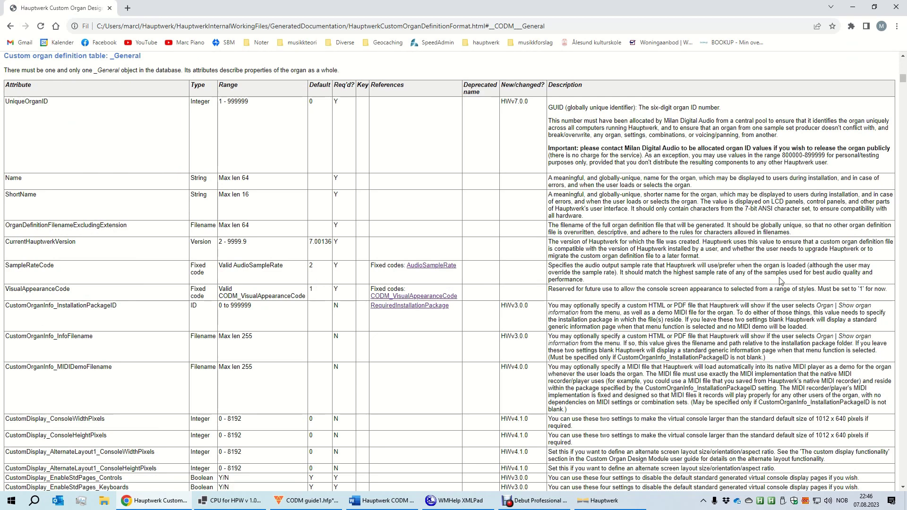
pyautogui.click(437, 267)
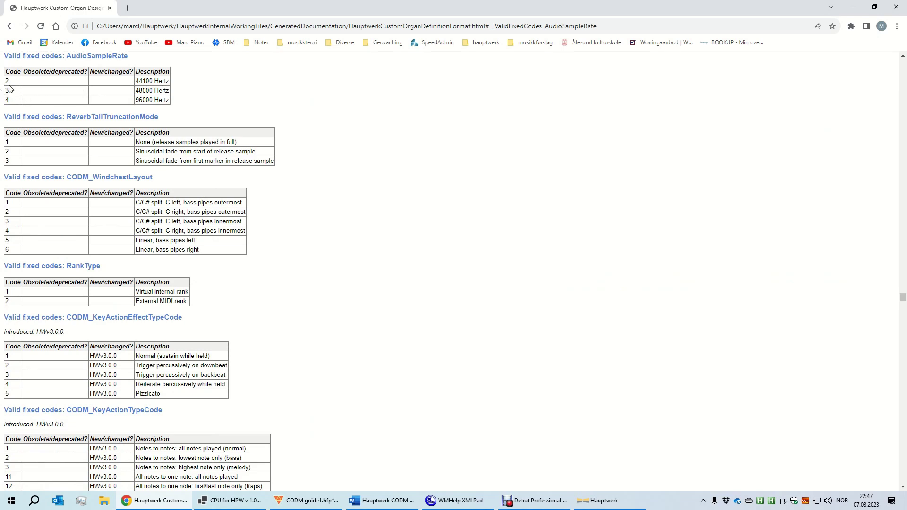
pyautogui.click(455, 501)
# Enter 3 as the SampleRateCode and save the Testorgan definition.
pyautogui.write('3')
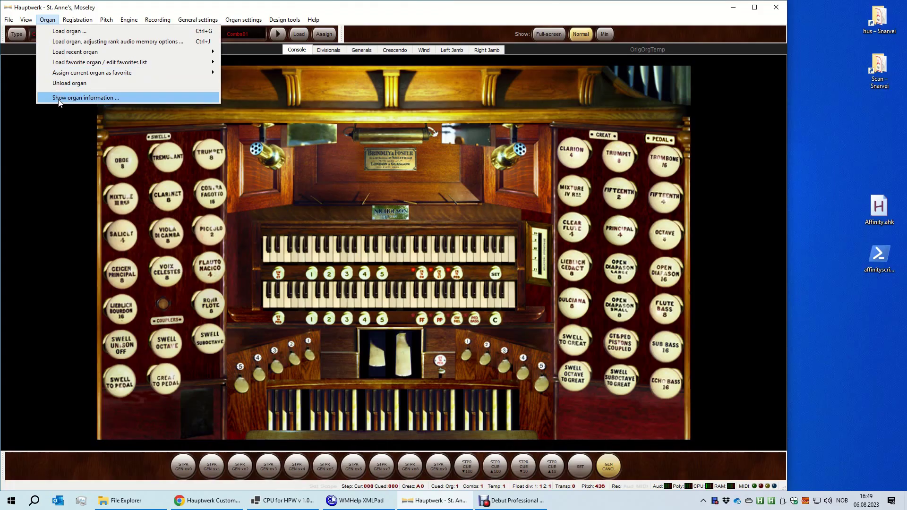
pyautogui.click(58, 100)
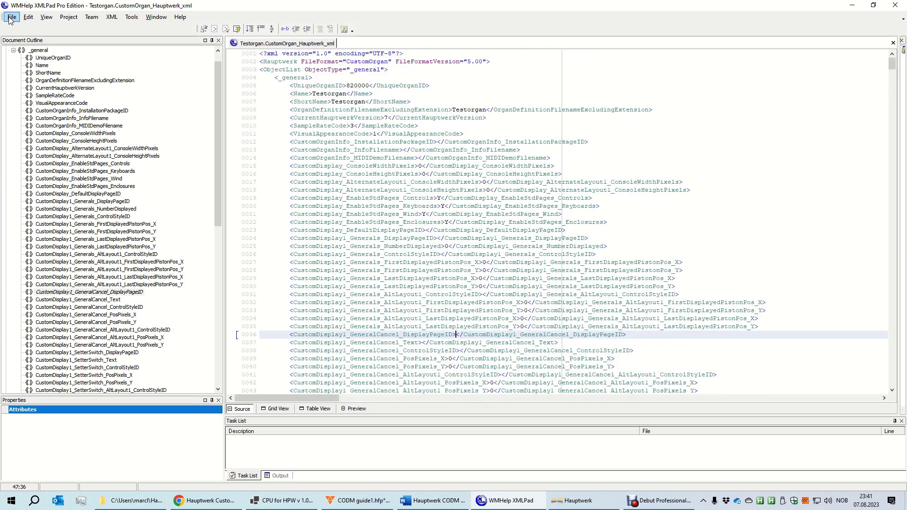
pyautogui.click(10, 19)
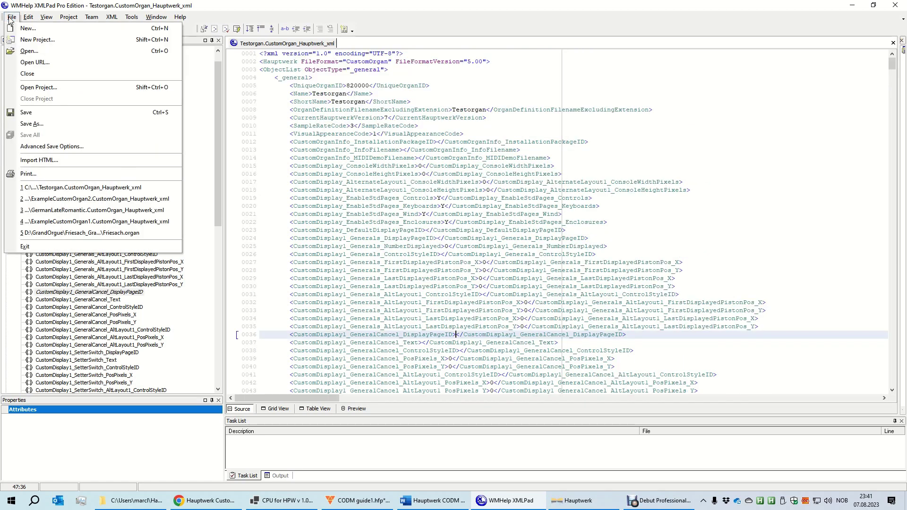
pyautogui.click(41, 113)
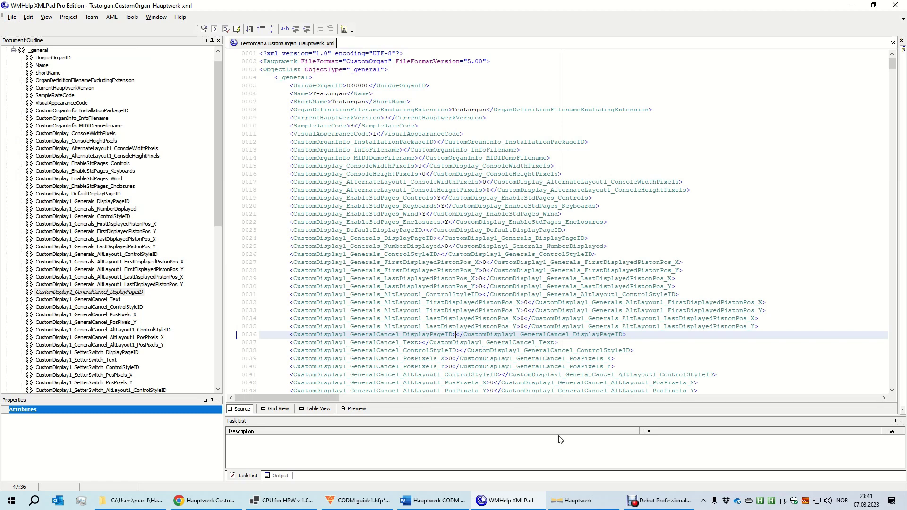
# Load Testorgan with default load and rank memory options, then view its keyboards and stop lists.
pyautogui.click(578, 500)
pyautogui.click(284, 16)
pyautogui.click(297, 51)
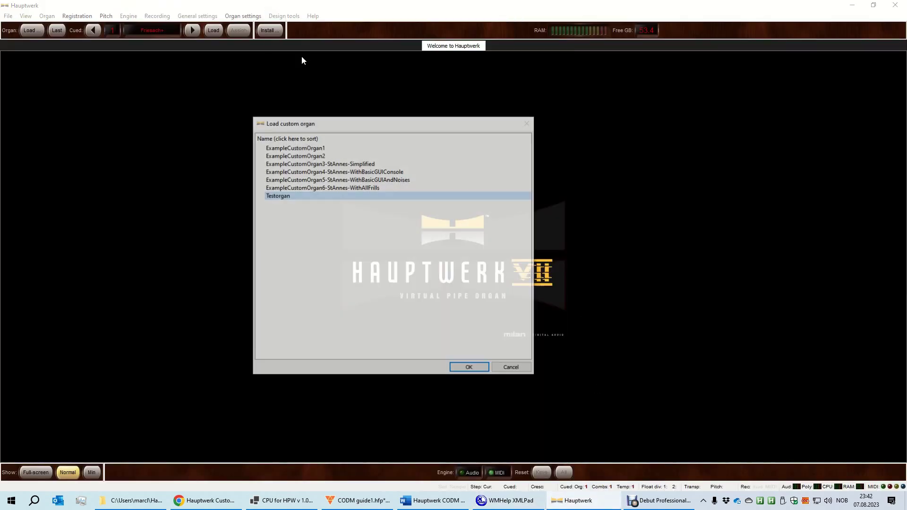
pyautogui.doubleClick(291, 195)
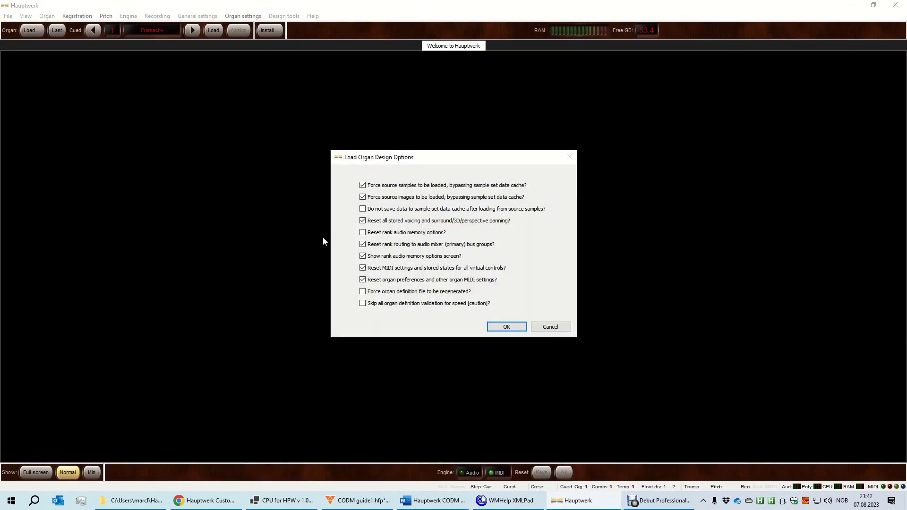
pyautogui.click(502, 323)
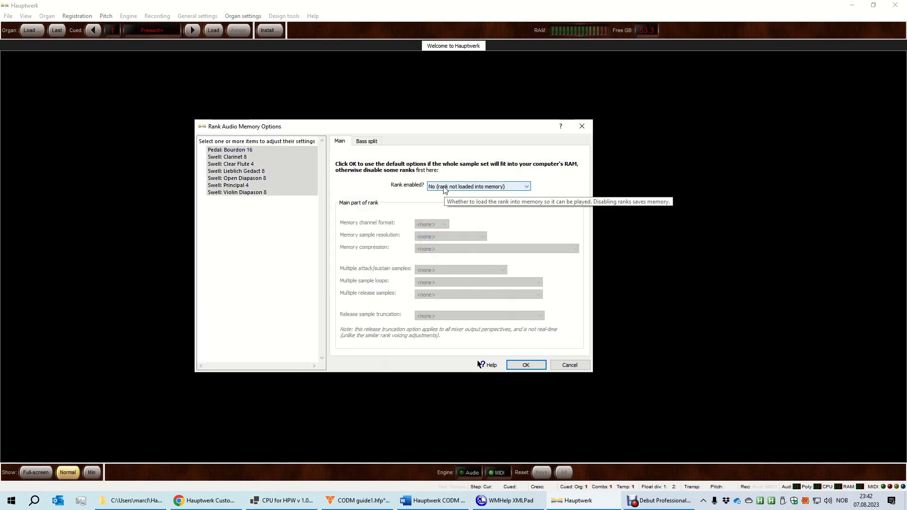
pyautogui.click(522, 368)
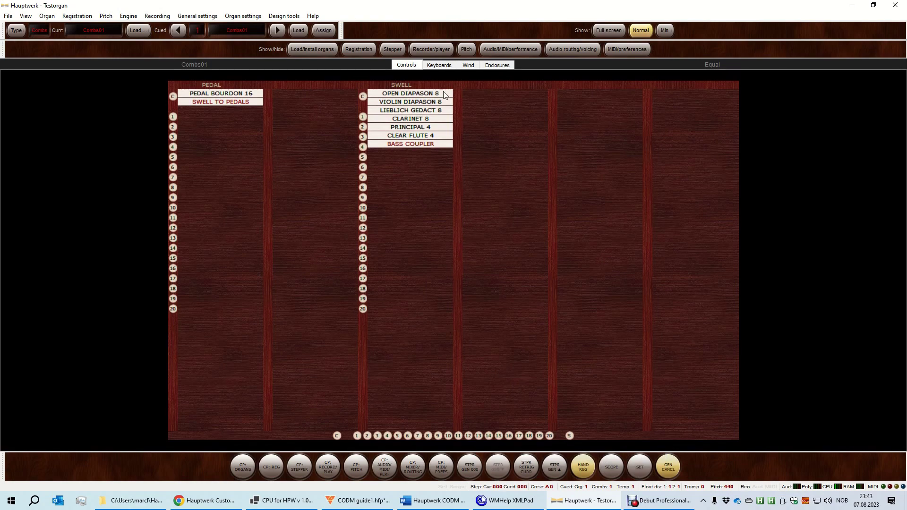
pyautogui.click(440, 66)
pyautogui.click(406, 66)
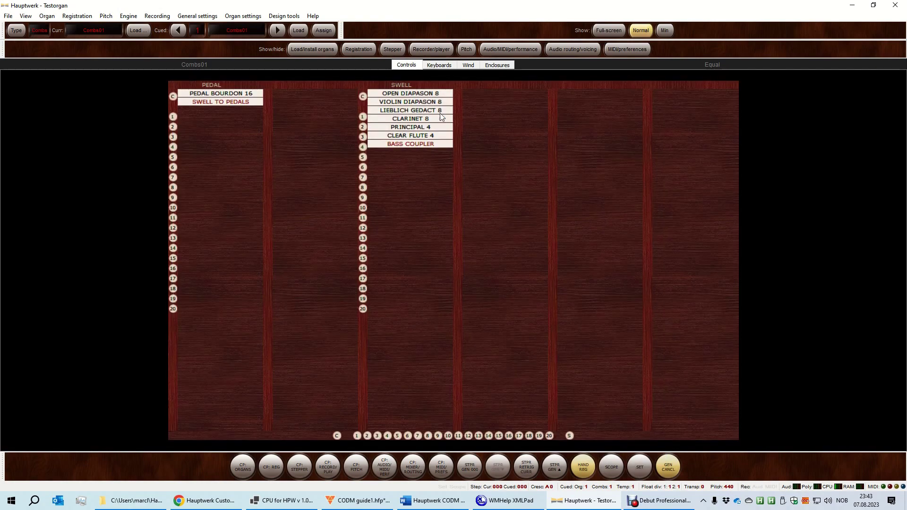